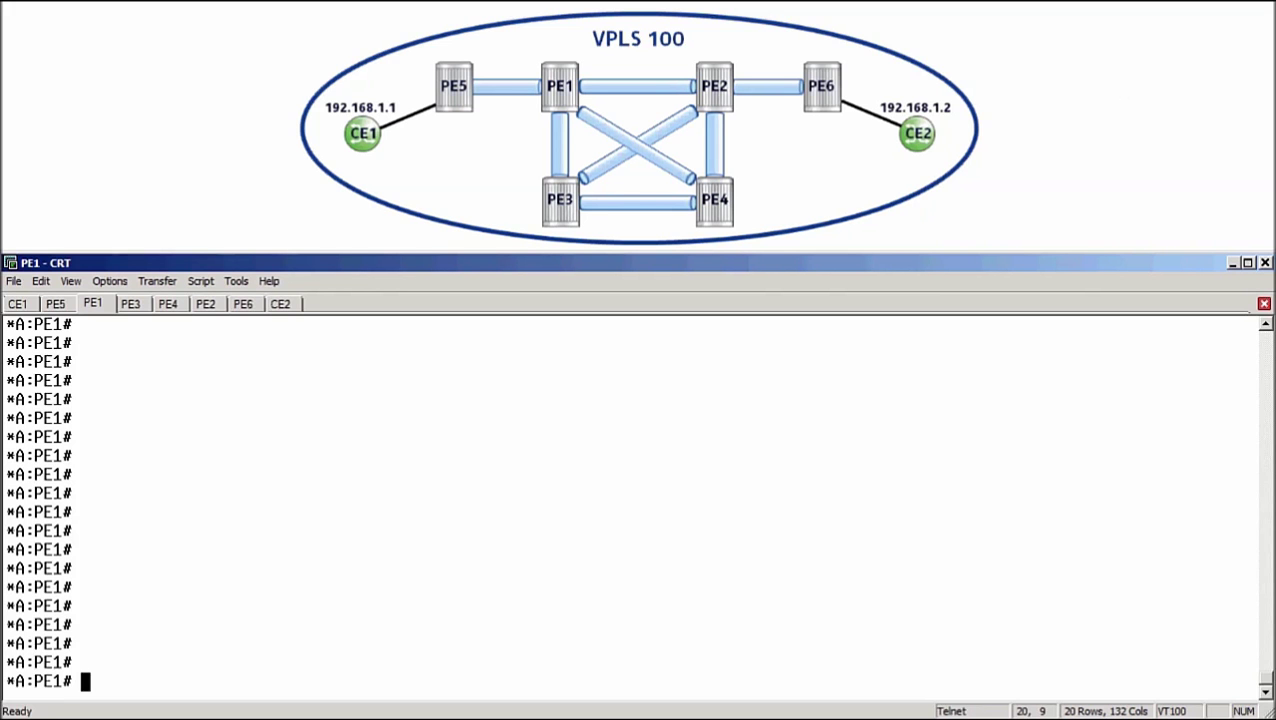
Step: Run 'show service id 100 fdb detail' on PE1, which returns no matching entries
{"action": "type", "text": "show service id 100 "}
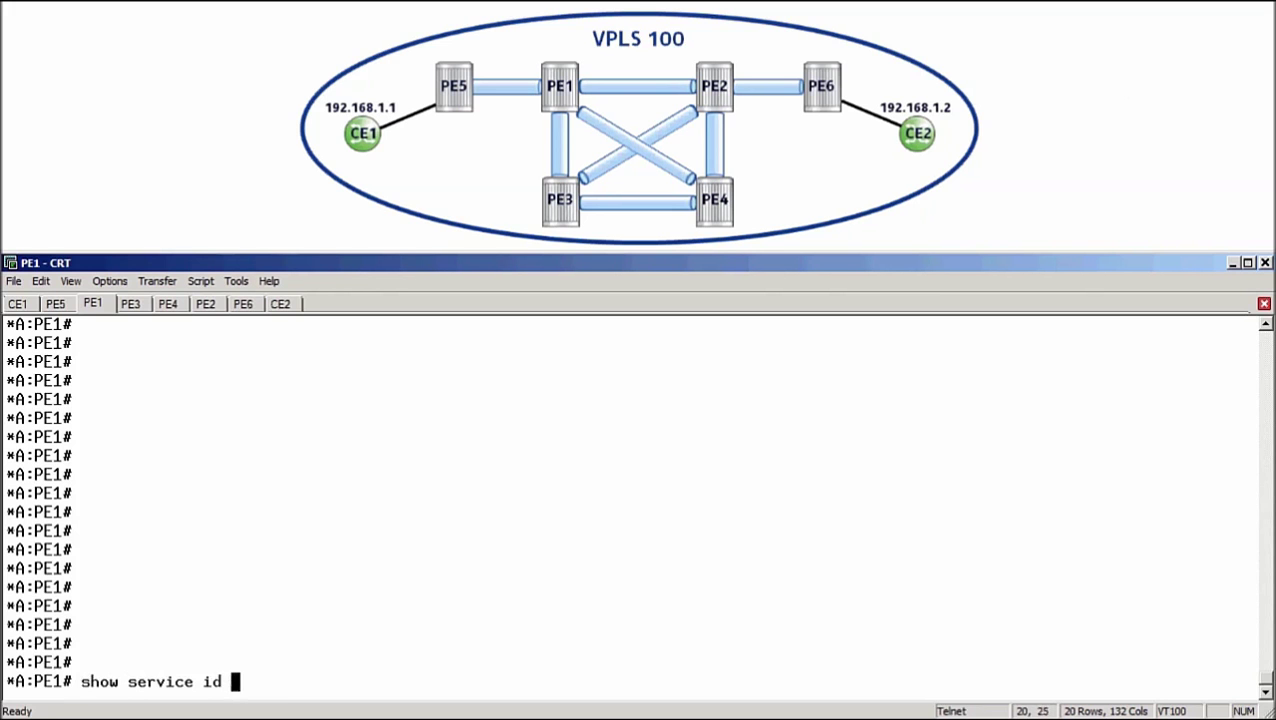
{"action": "type", "text": "fdb detail"}
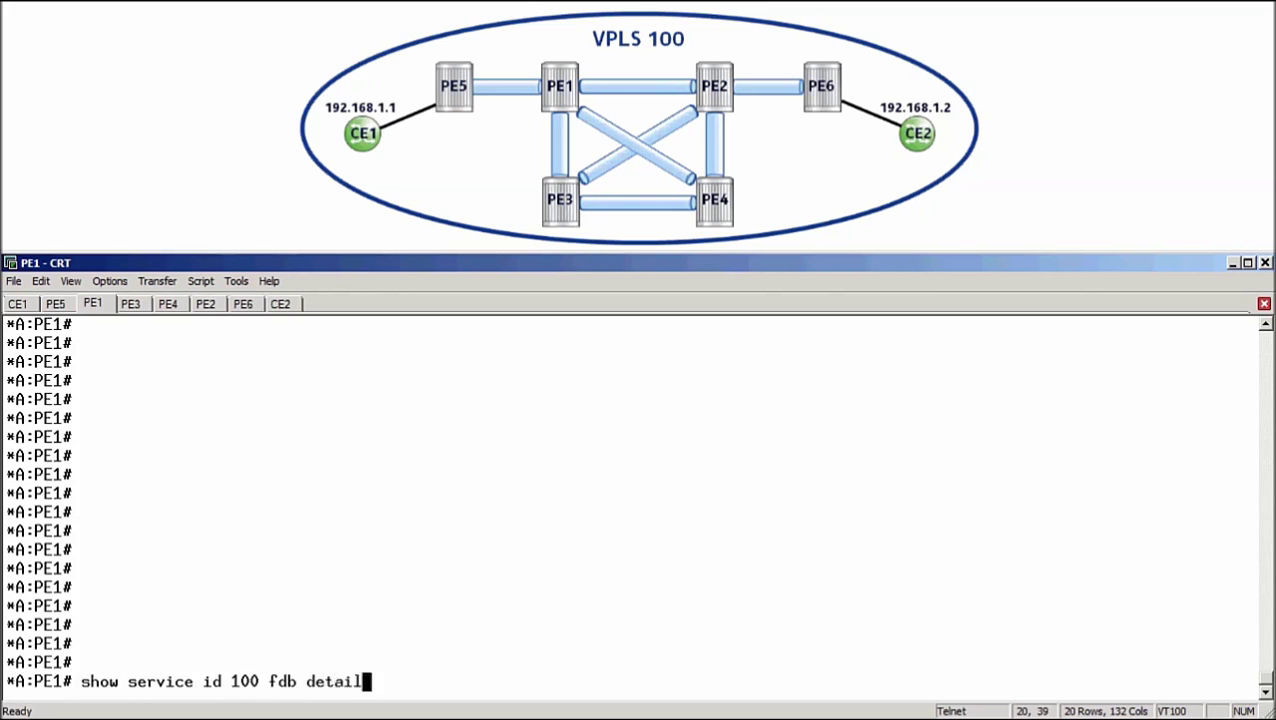
{"action": "key", "text": "Return"}
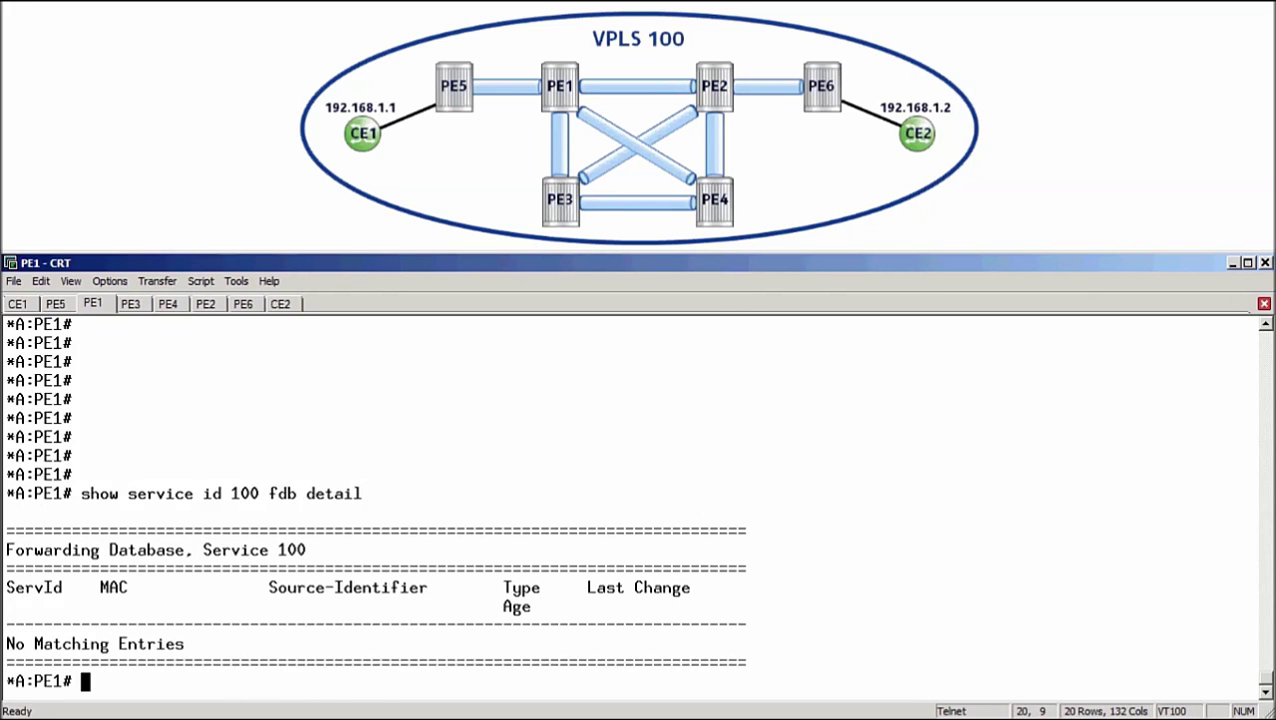
Step: From CE1, ping 192.168.1.2; all five requests time out with 100% loss
{"action": "key", "text": "alt+1"}
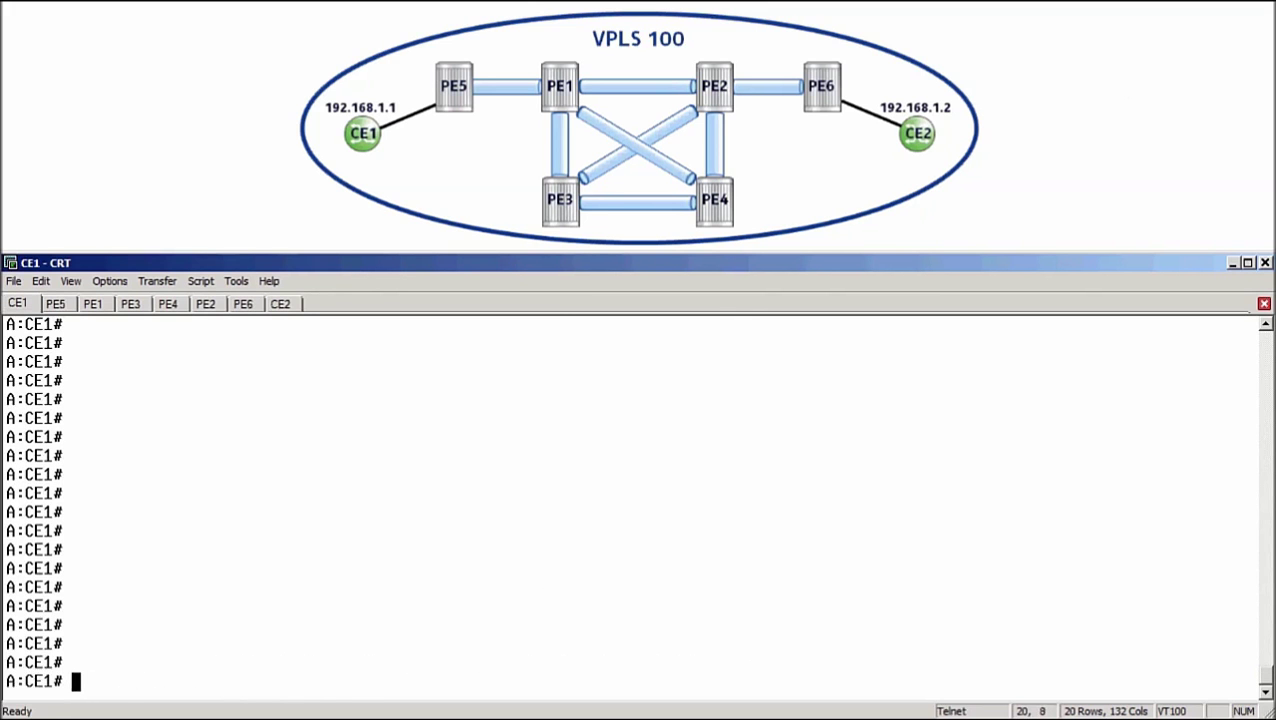
{"action": "type", "text": "ping 1"}
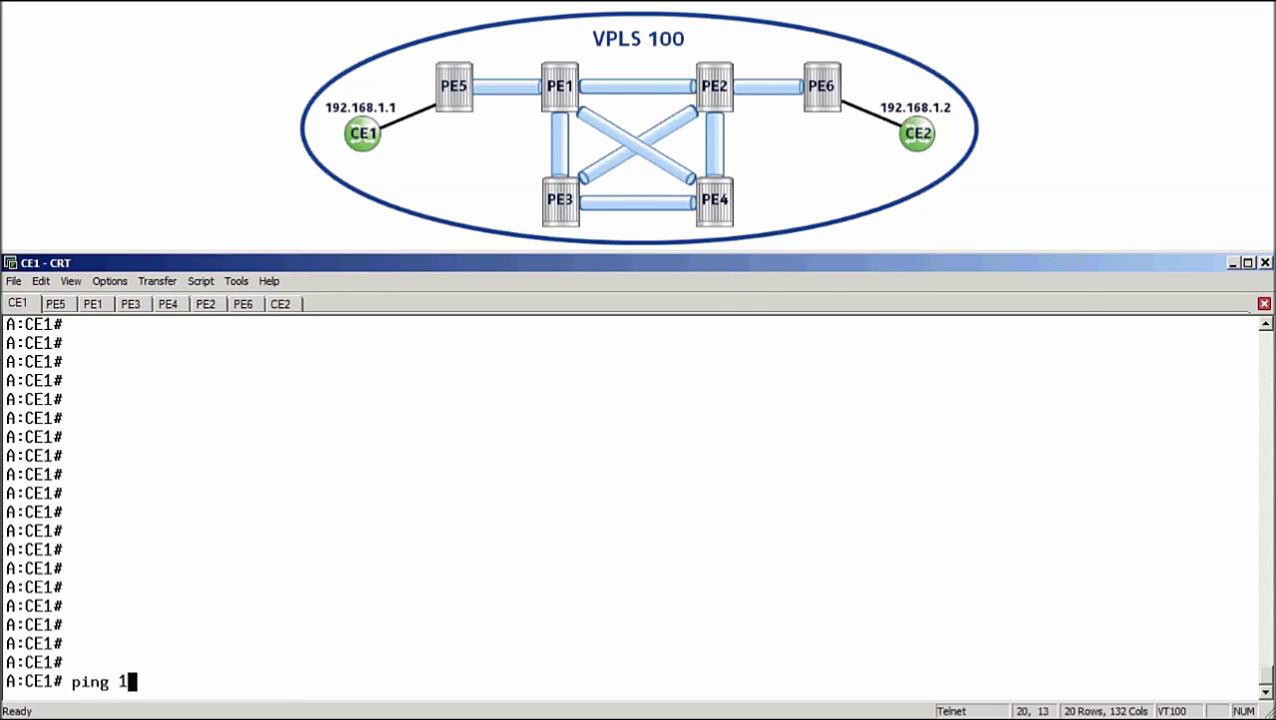
{"action": "type", "text": "92.168.1.2"}
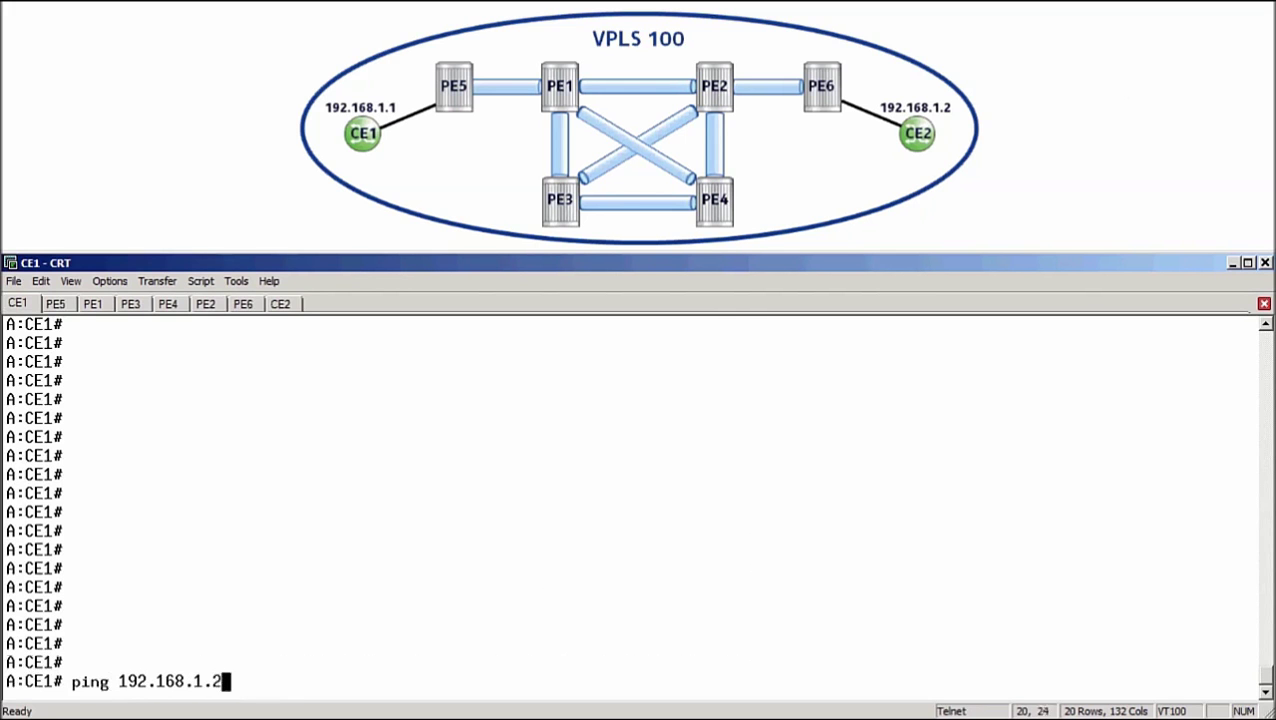
{"action": "key", "text": "Return"}
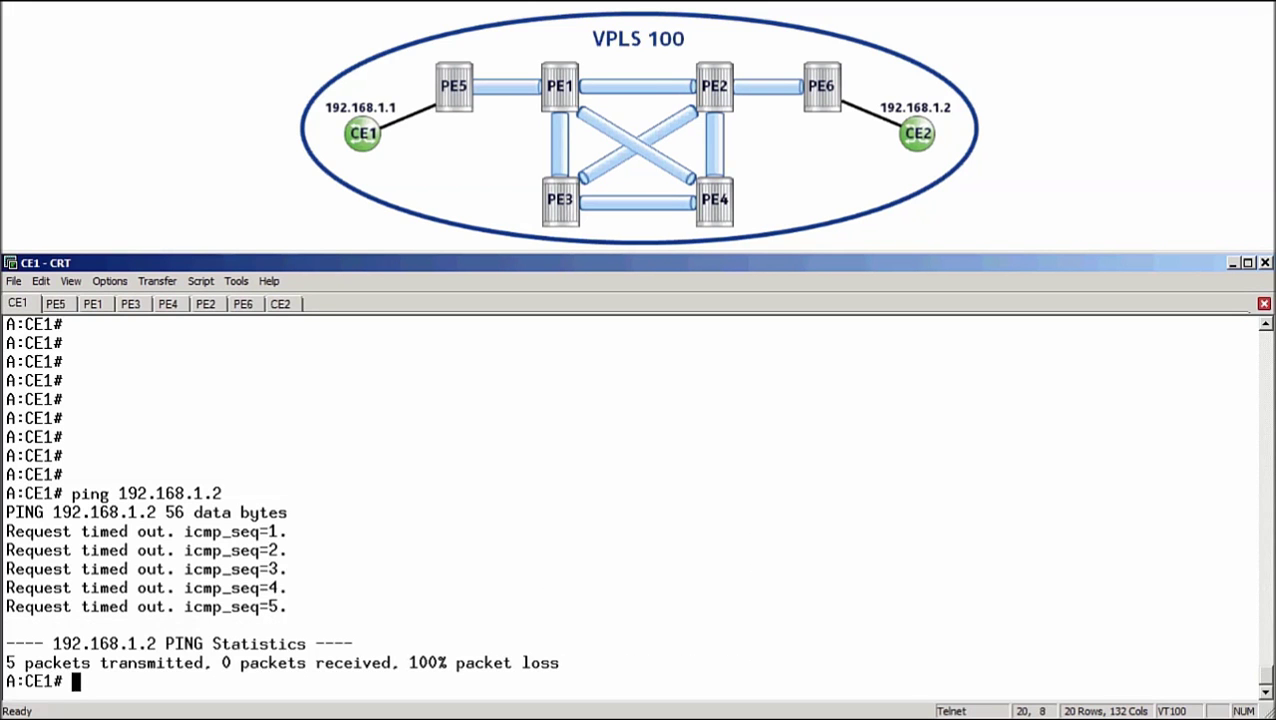
Step: On PE5, show the service 100 FDB and highlight the MAC learned on sap:1/1/2
{"action": "key", "text": "alt+2"}
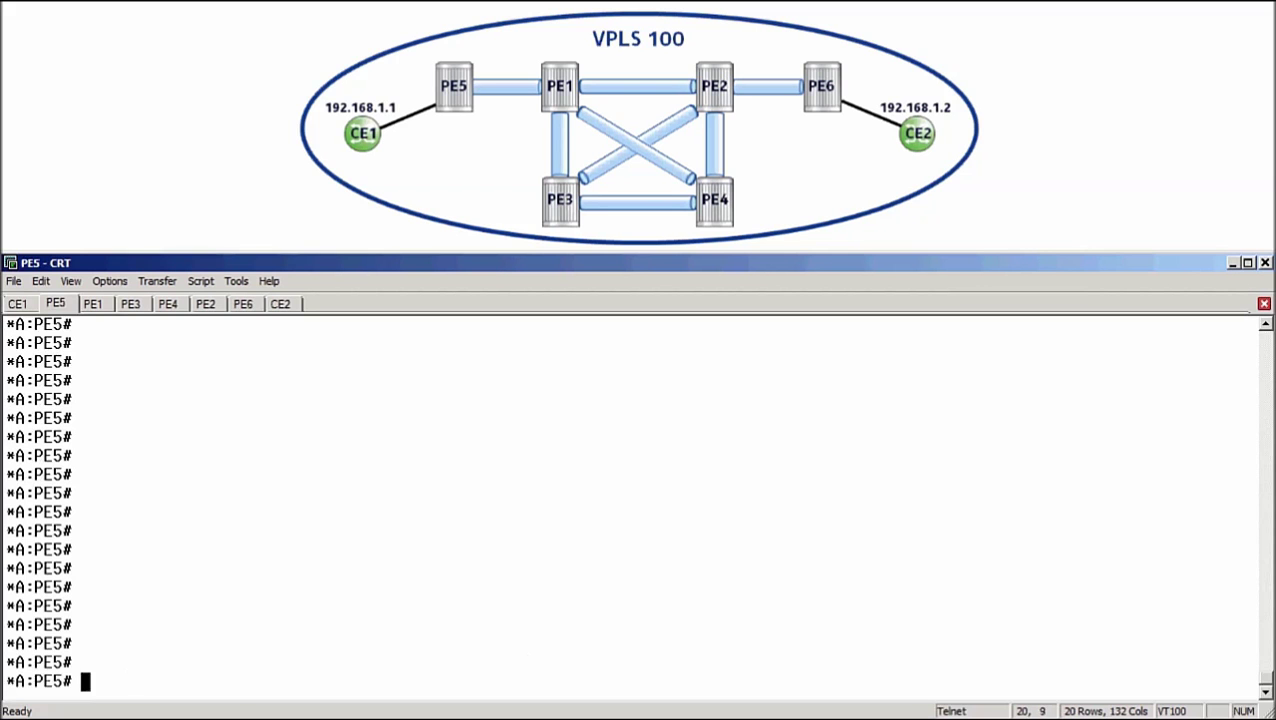
{"action": "type", "text": "show service id "}
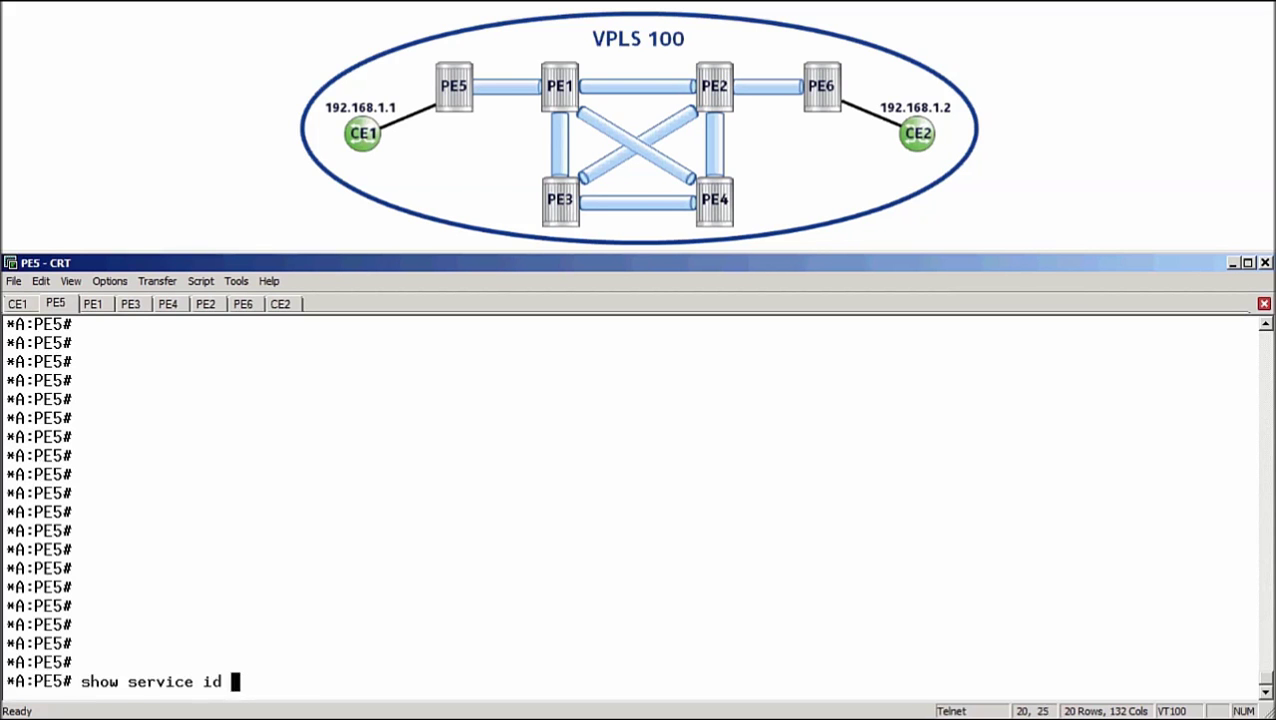
{"action": "type", "text": "100 fd"}
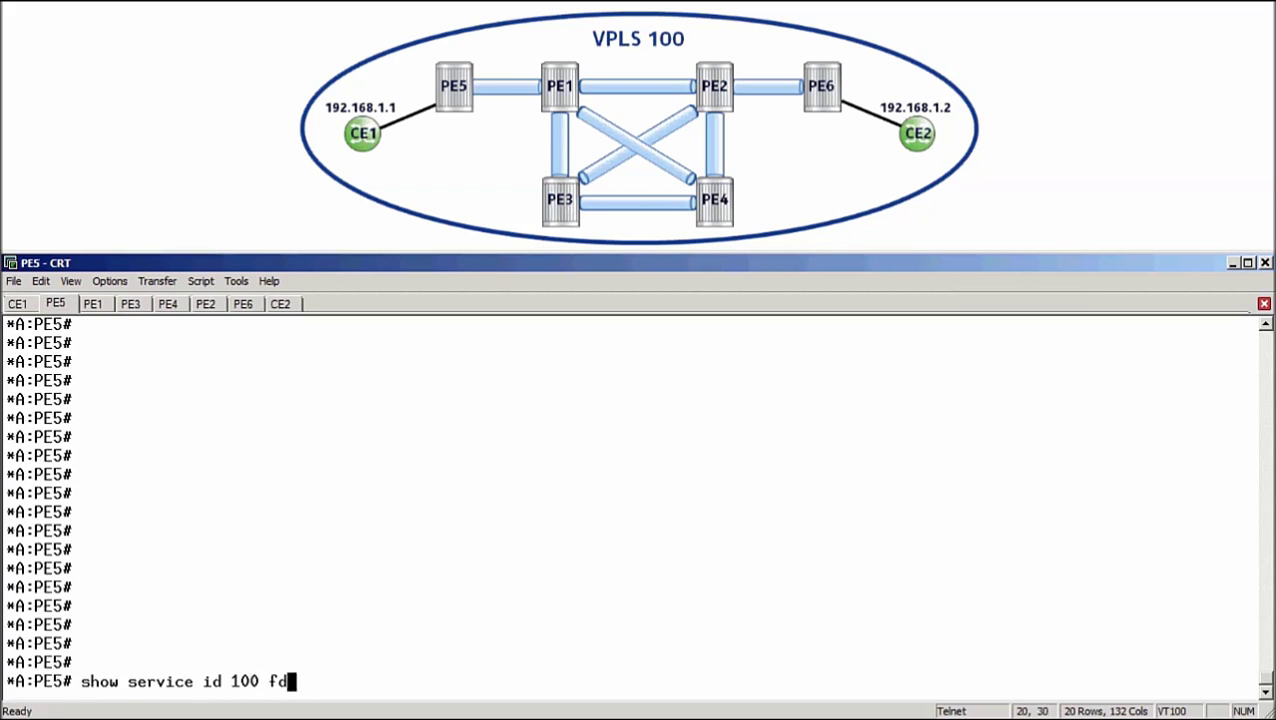
{"action": "type", "text": "b detail"}
{"action": "key", "text": "Return"}
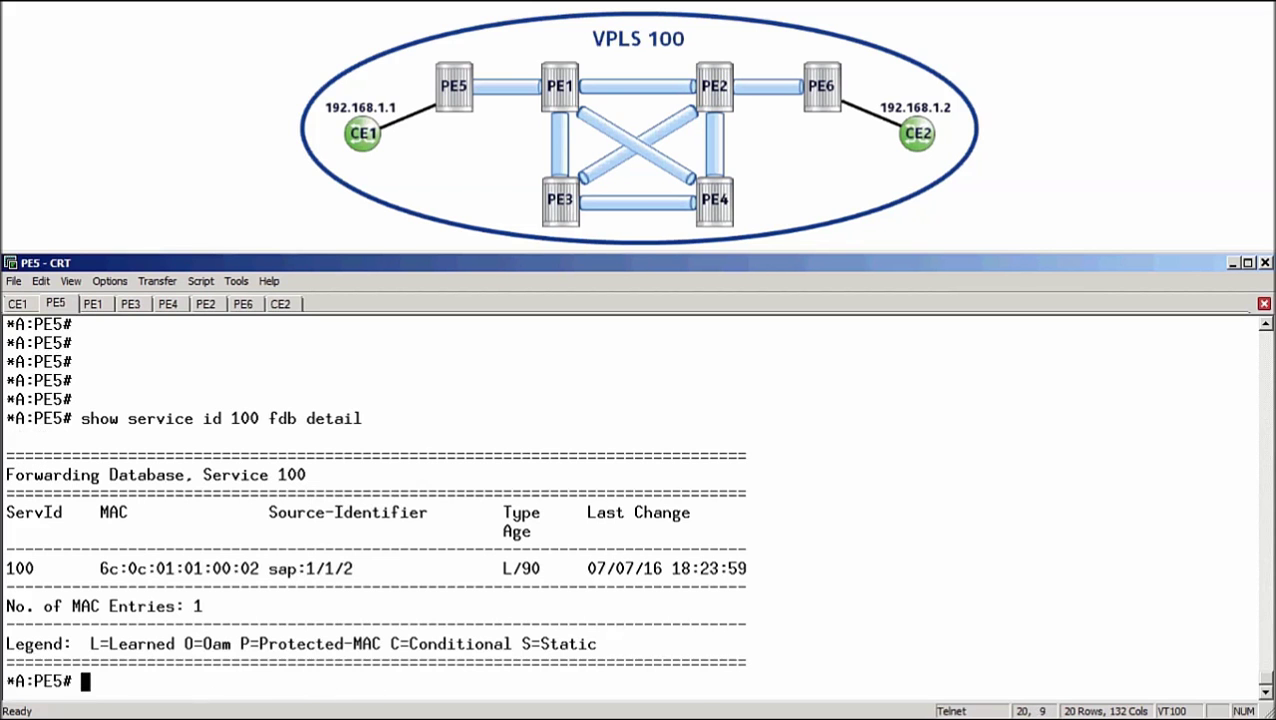
{"action": "left_click_drag", "start_coordinate": [6, 568], "coordinate": [746, 568]}
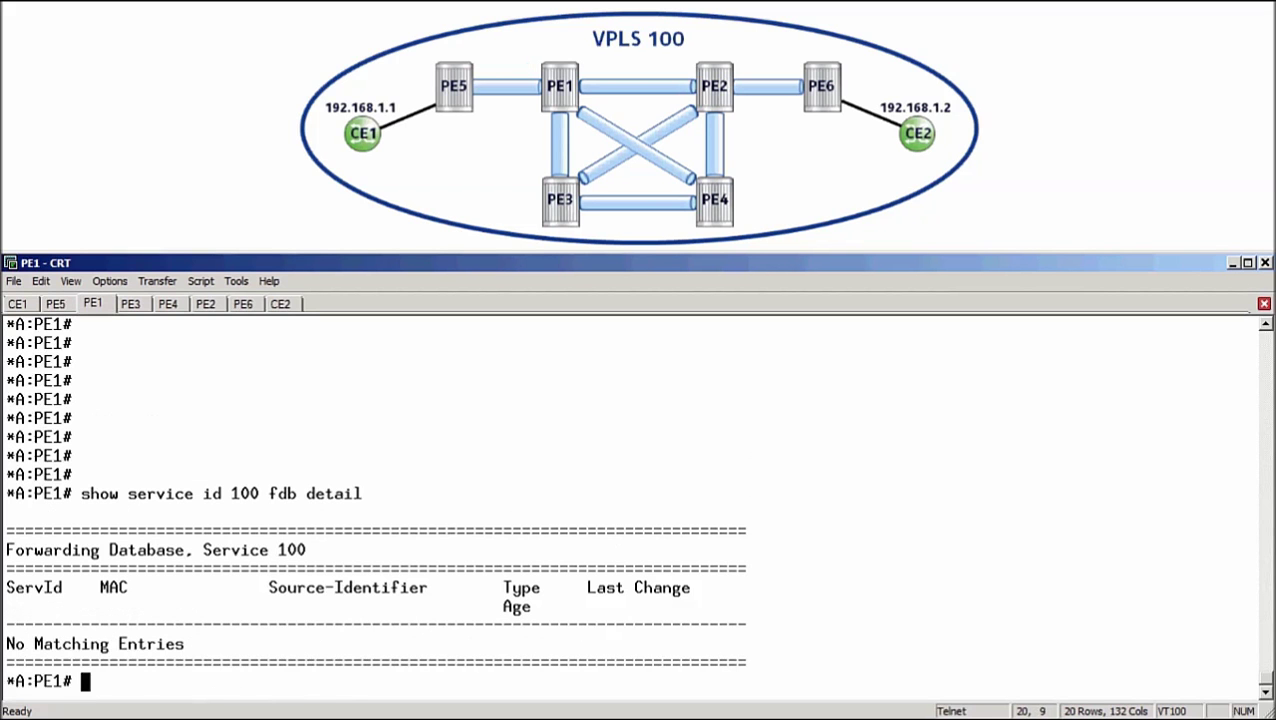
Step: Rerun the service 100 FDB query on PE1 and highlight the MAC learned via sdp:5:100
{"action": "type", "text": "show se"}
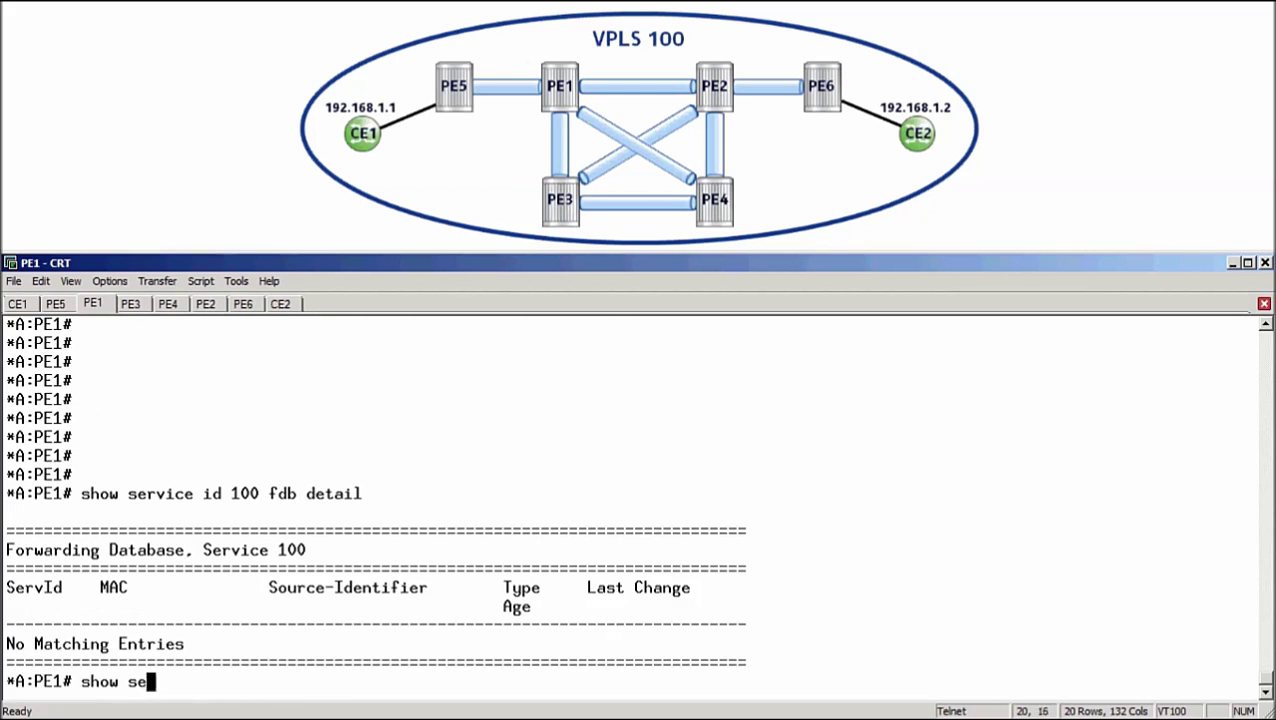
{"action": "type", "text": "rvice id 1"}
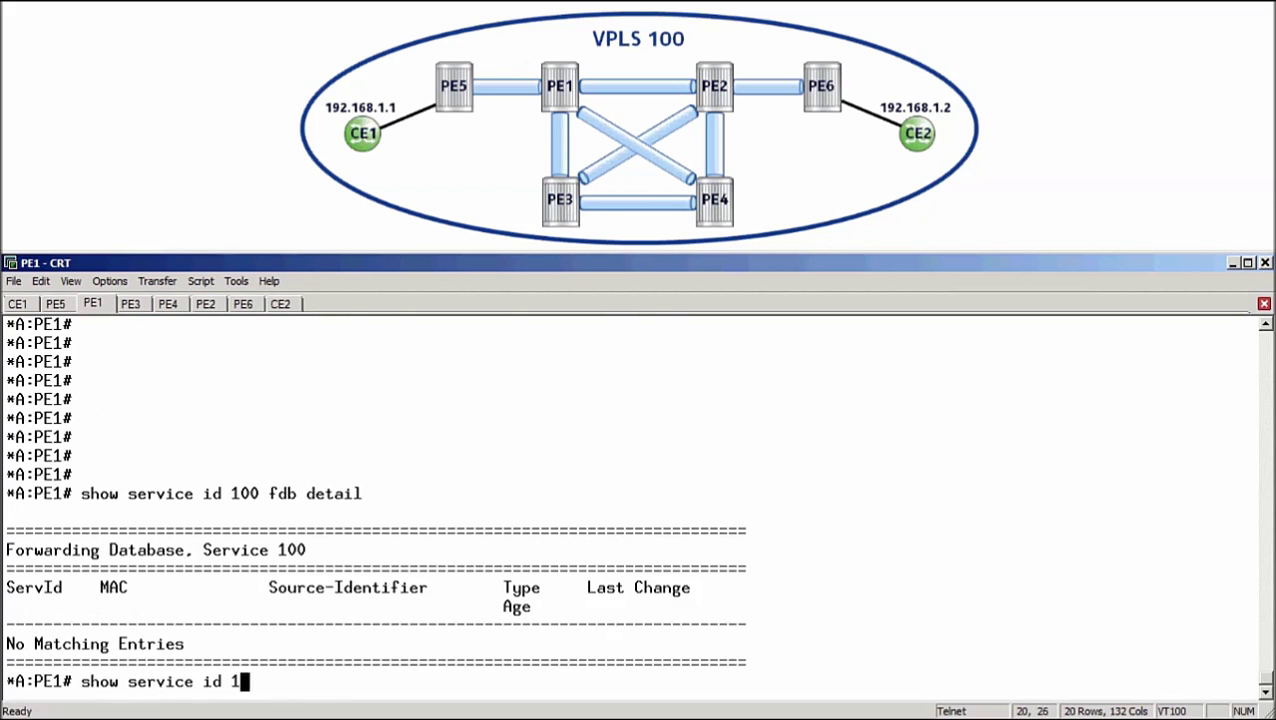
{"action": "type", "text": "00 fdb detail"}
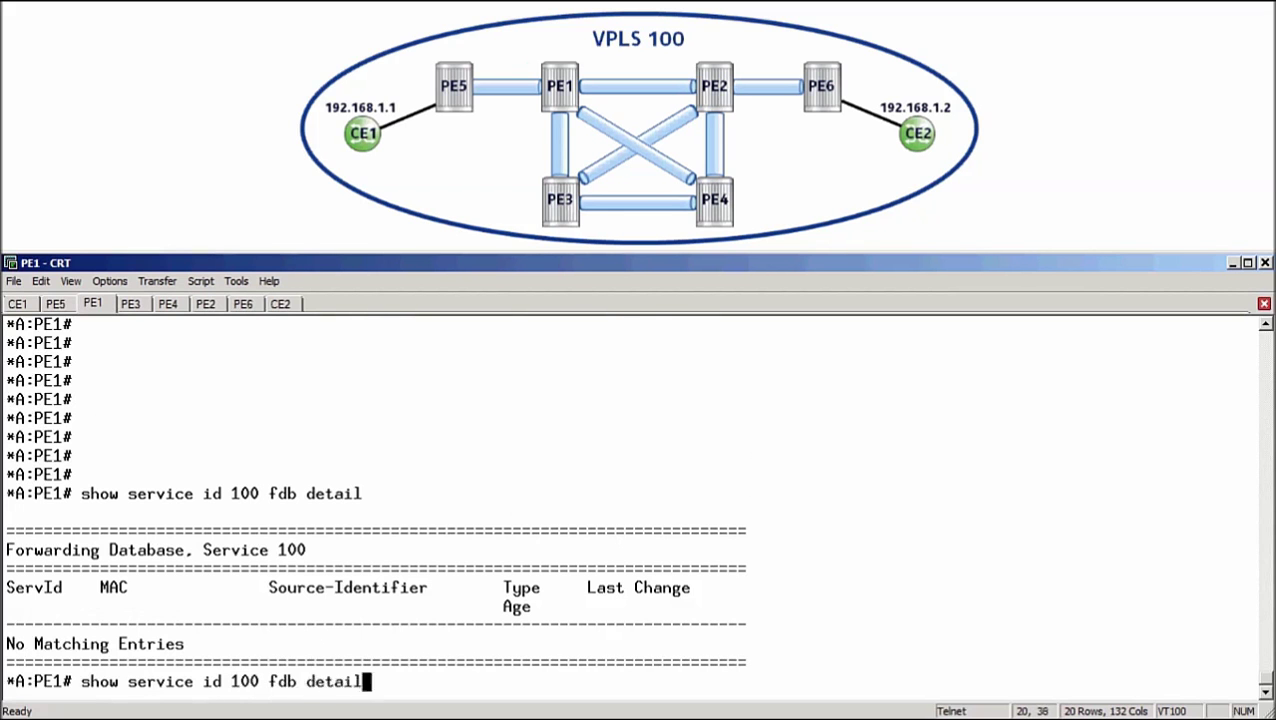
{"action": "key", "text": "Return"}
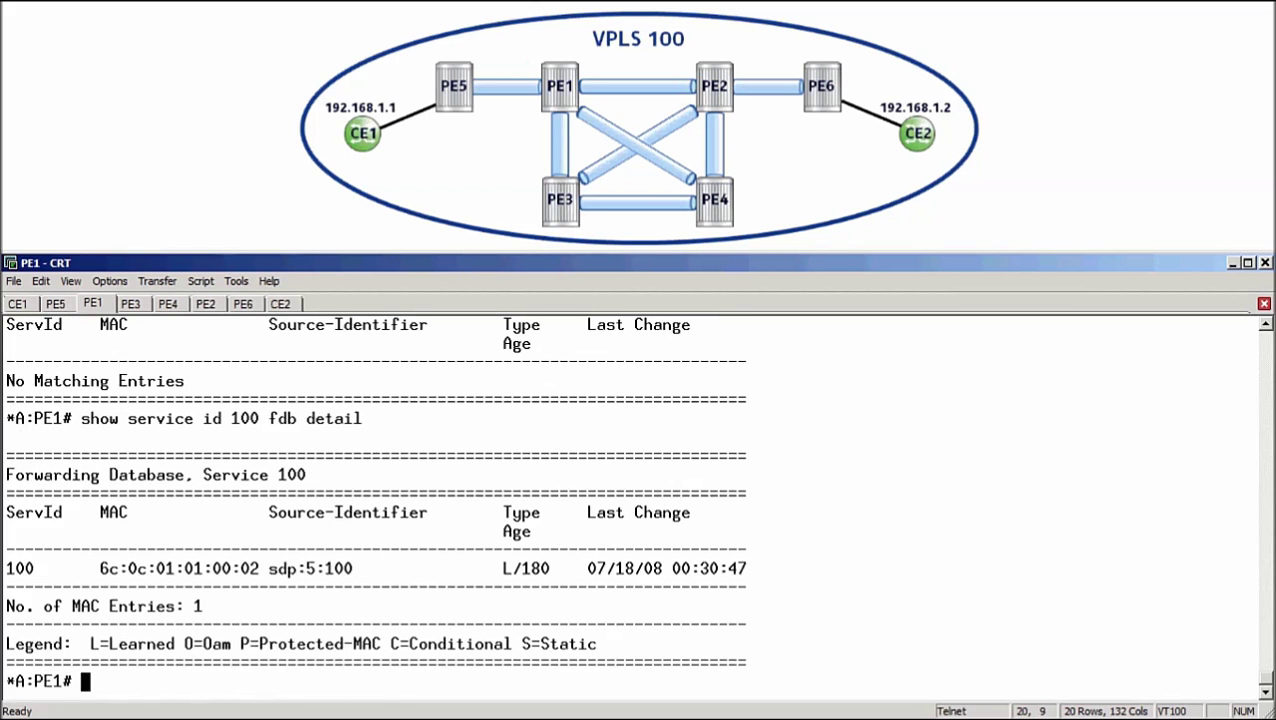
{"action": "triple_click", "coordinate": [137, 568]}
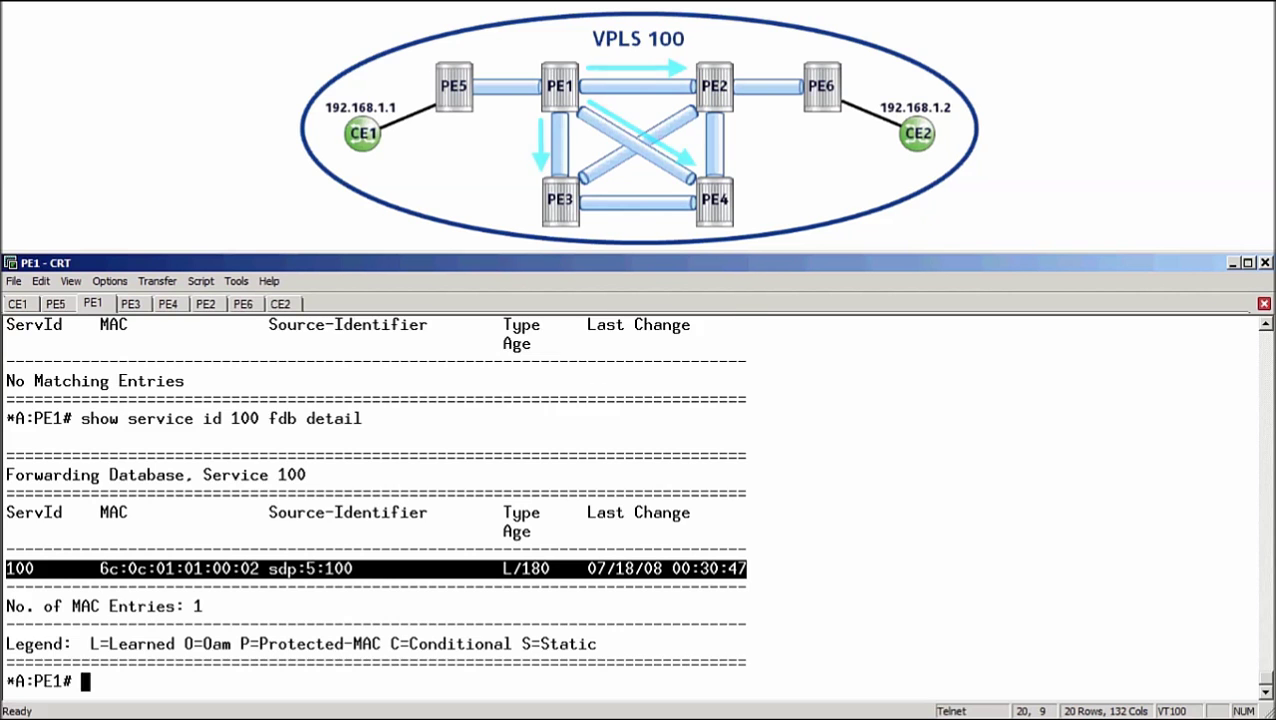
{"action": "key", "text": "alt+6"}
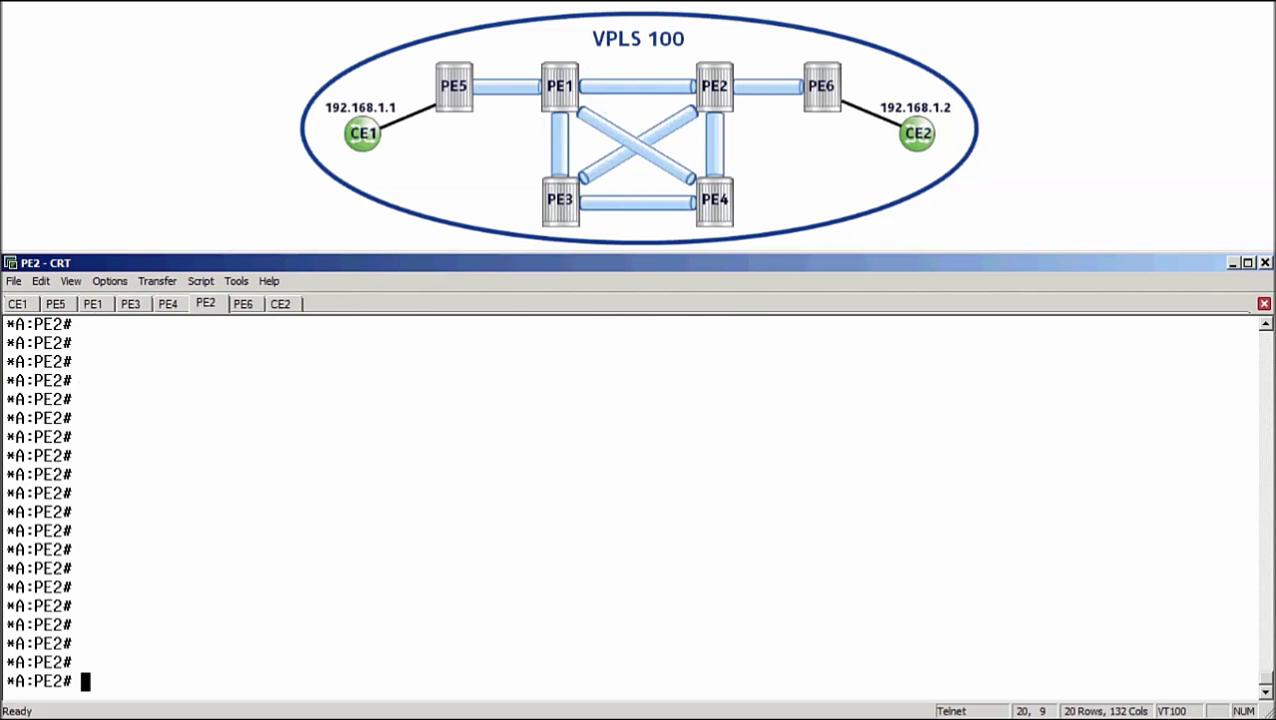
Step: Run 'show service id 100 fdb detail' on PE2, which shows no matching entries
{"action": "type", "text": "show ser"}
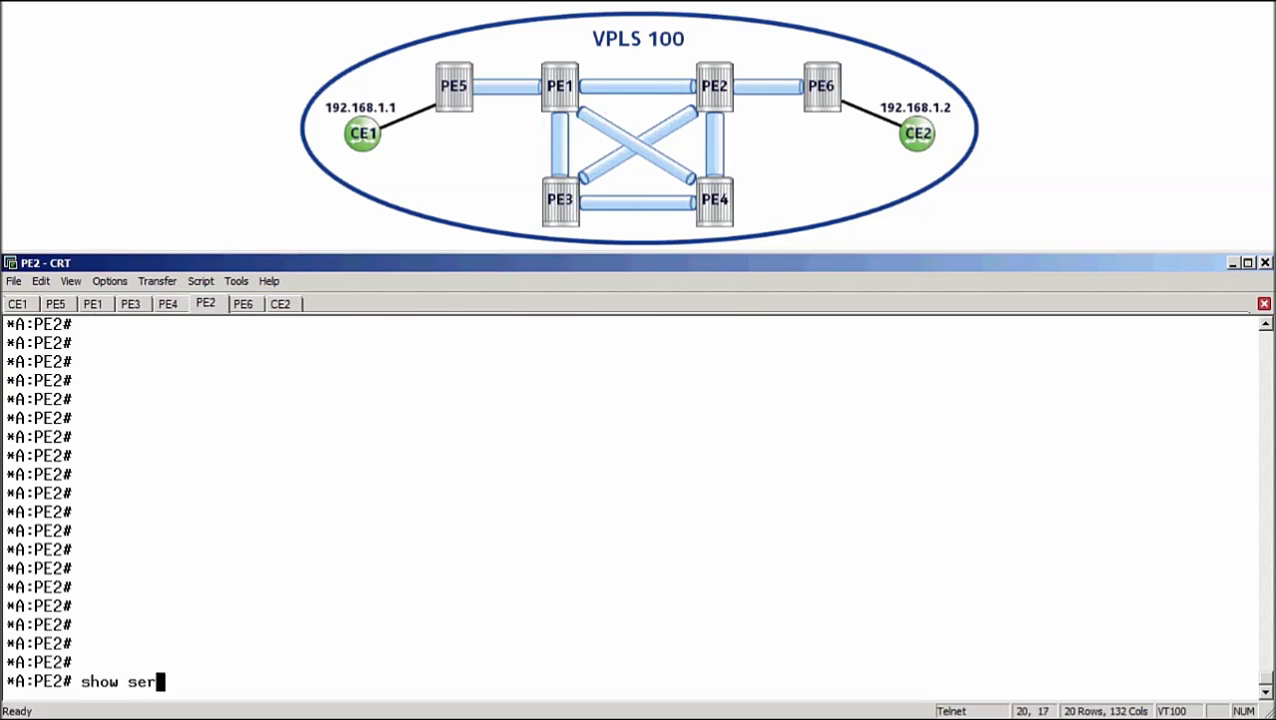
{"action": "type", "text": "vice id 100 "}
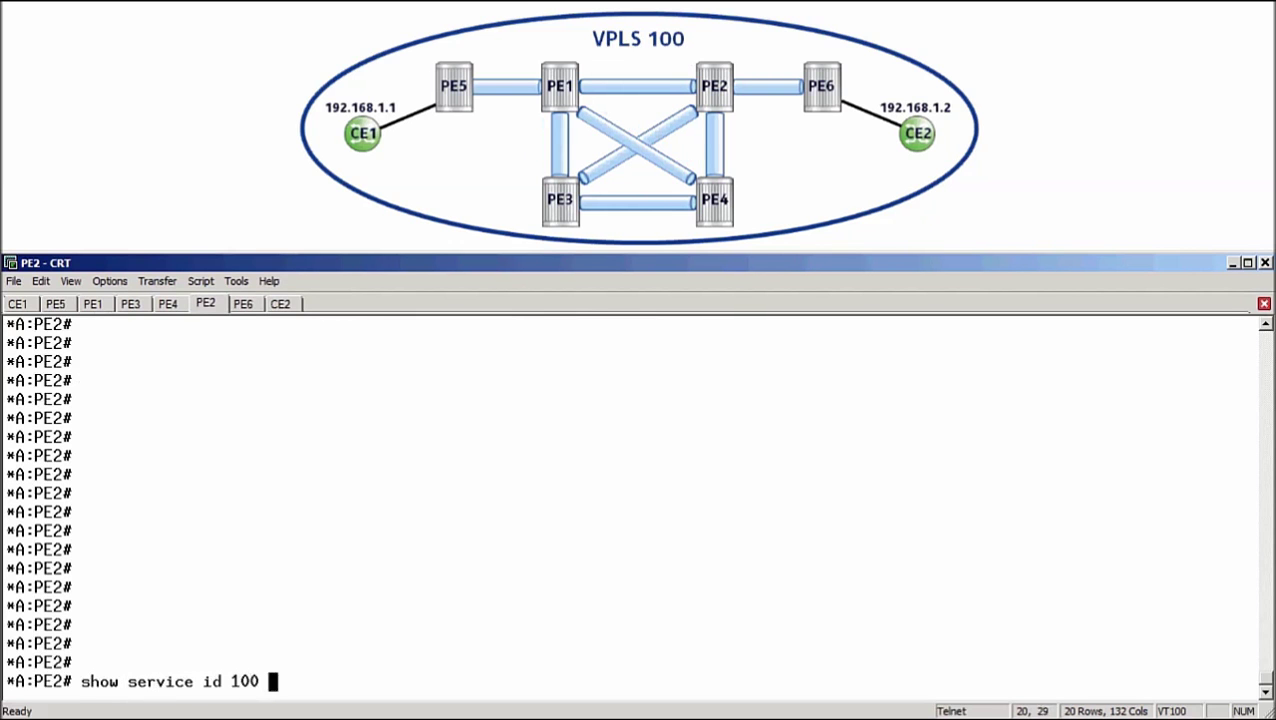
{"action": "type", "text": "fdb detail"}
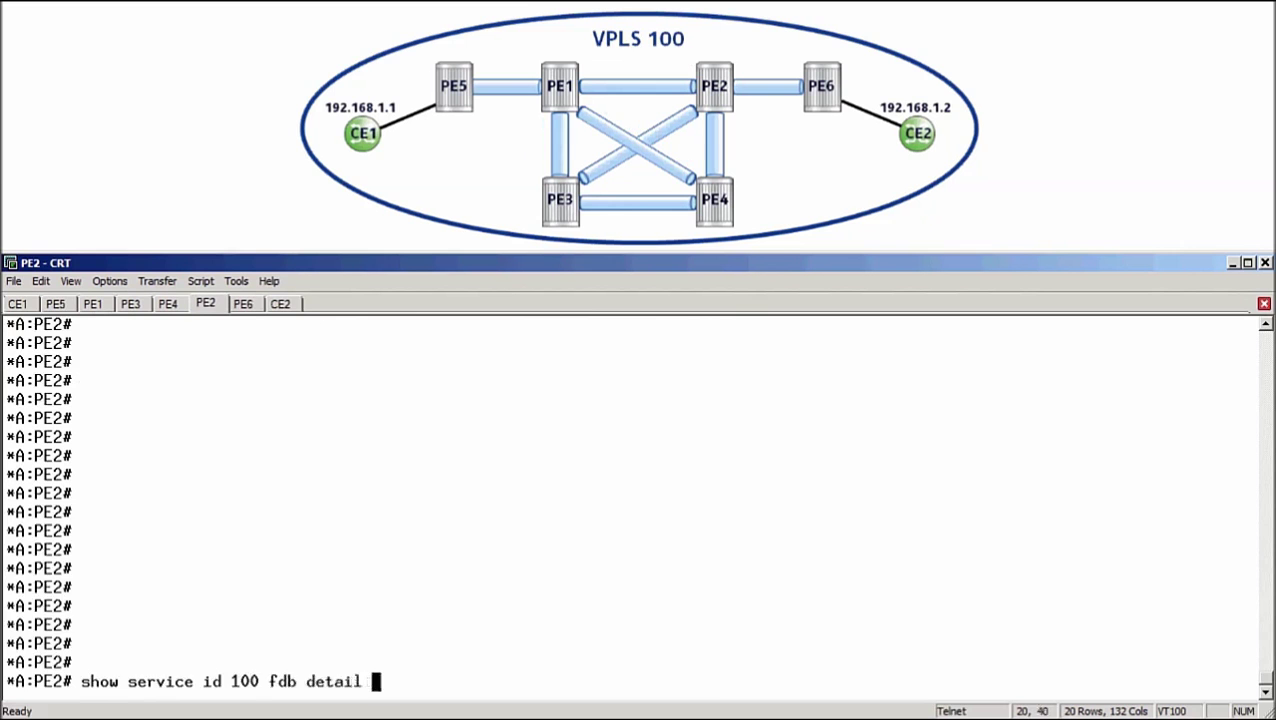
{"action": "key", "text": "Return"}
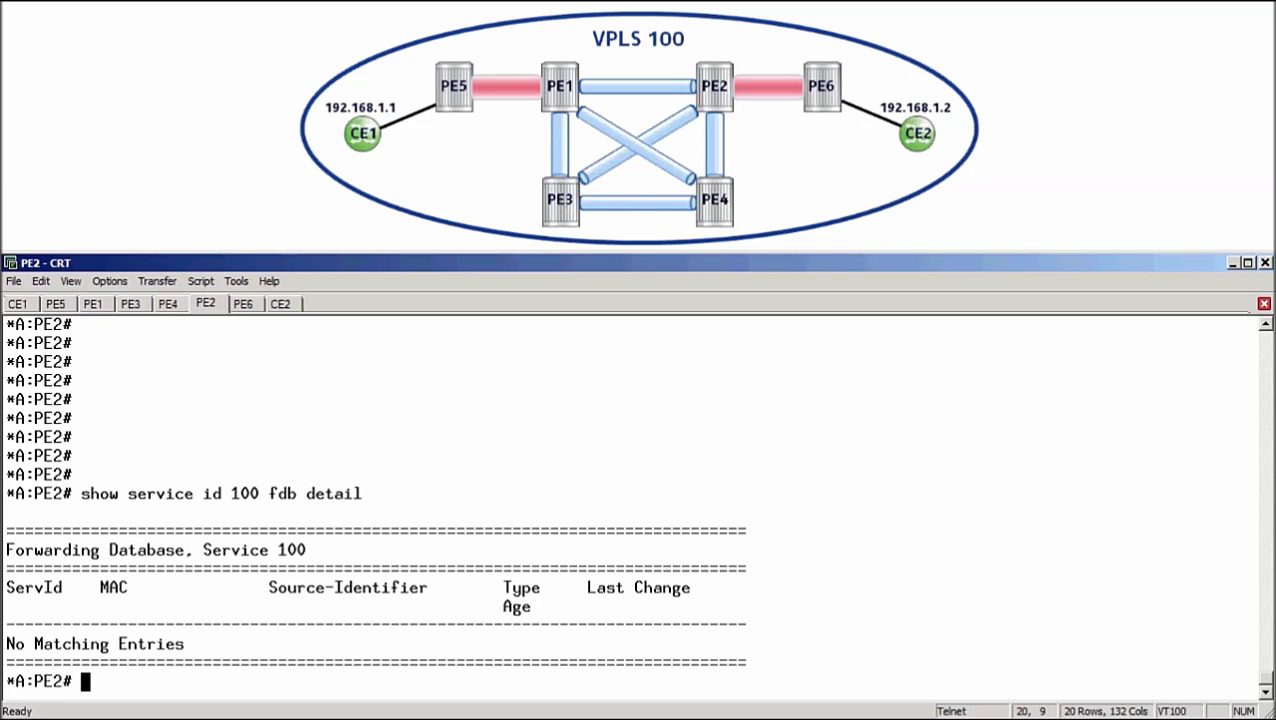
Step: On PE5, list service 100 SDPs and highlight the mesh SDP 1:100 to 10.10.10.1
{"action": "left_click", "coordinate": [55, 303]}
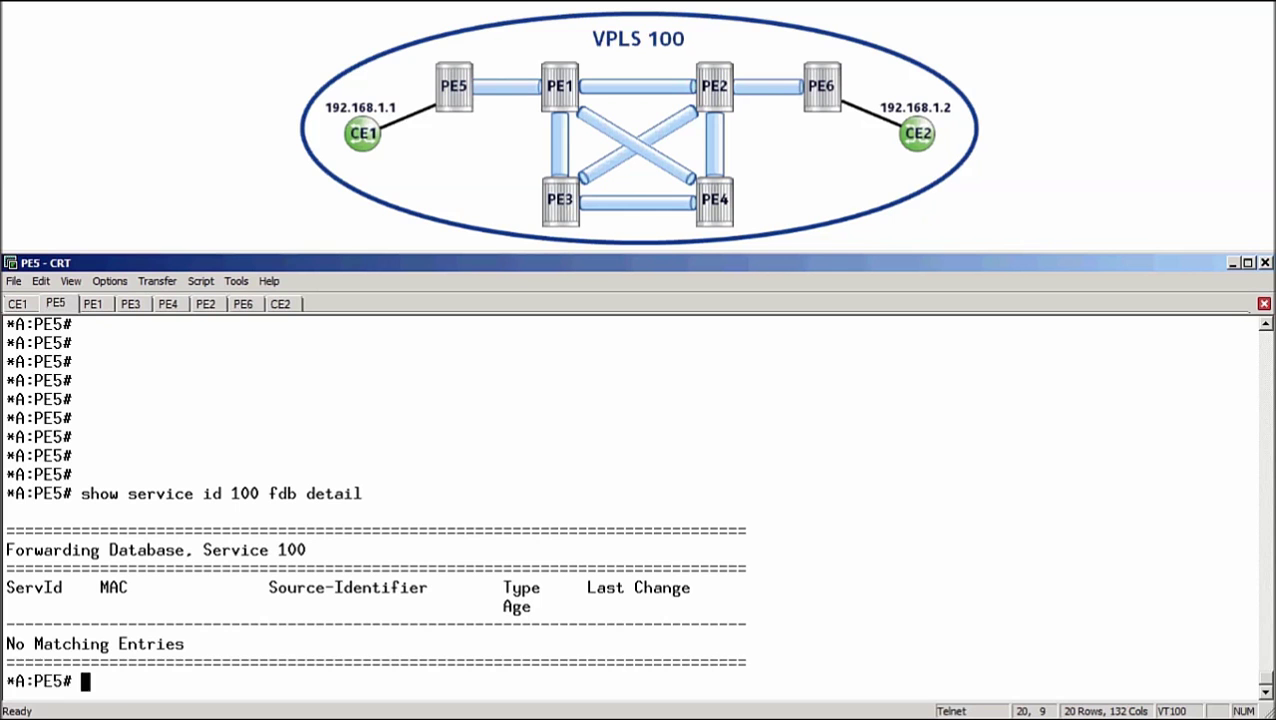
{"action": "type", "text": "show service id"}
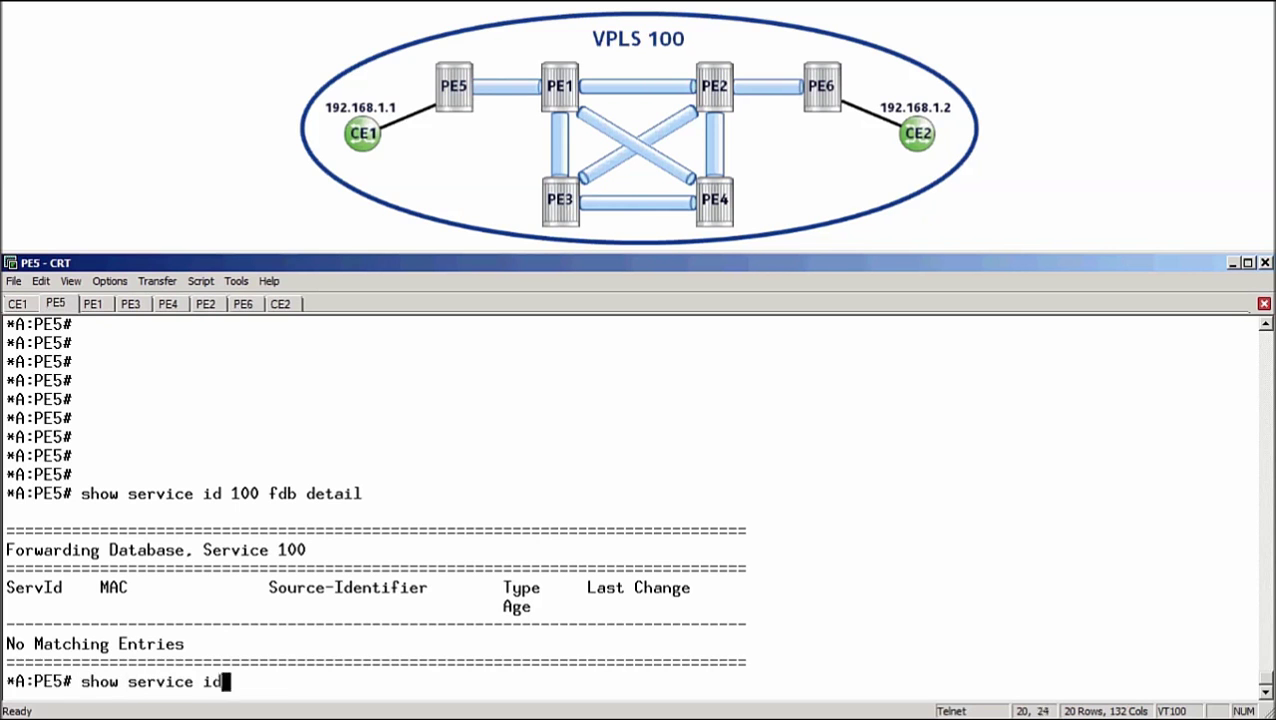
{"action": "type", "text": " 100 sdp"}
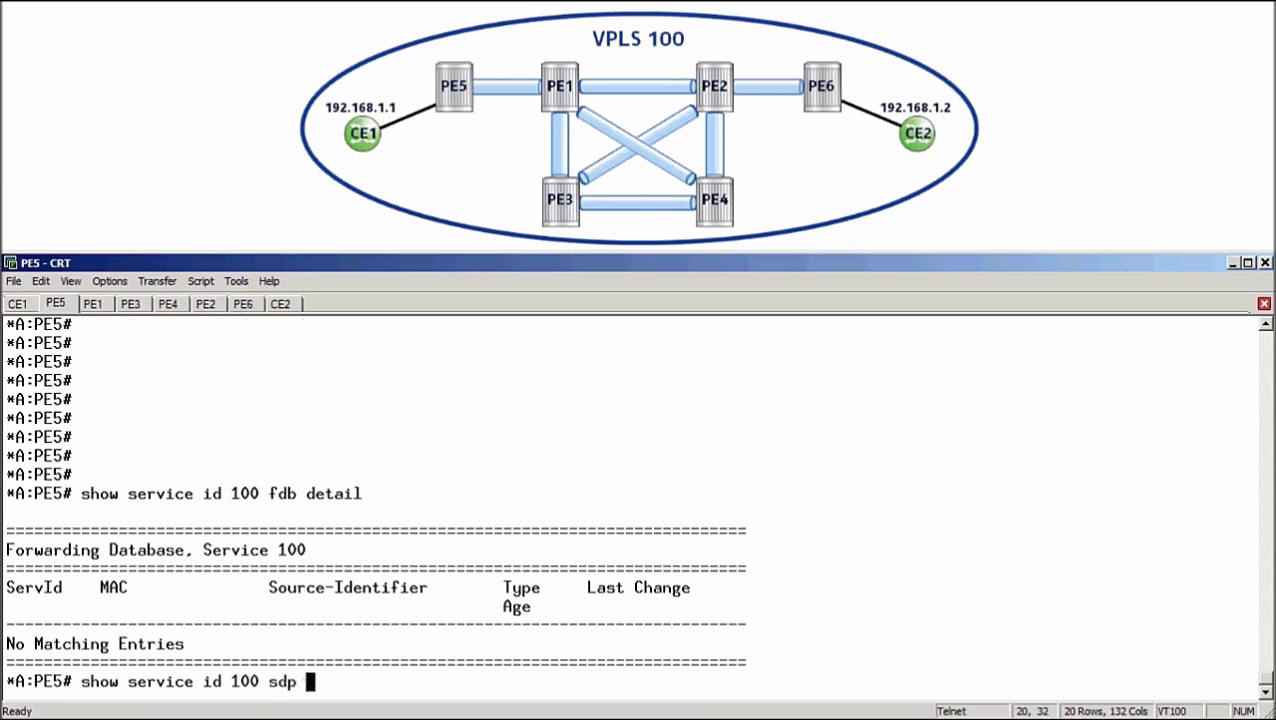
{"action": "key", "text": "Return"}
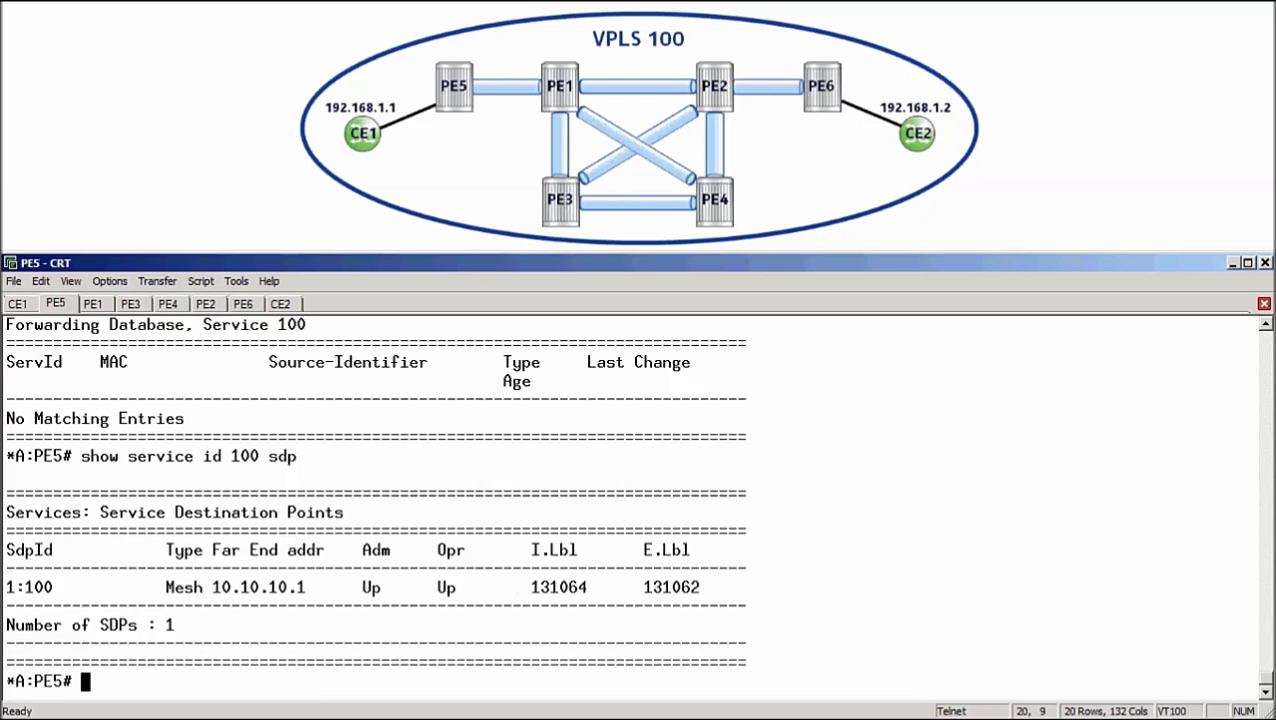
{"action": "left_click_drag", "start_coordinate": [6, 587], "coordinate": [700, 587]}
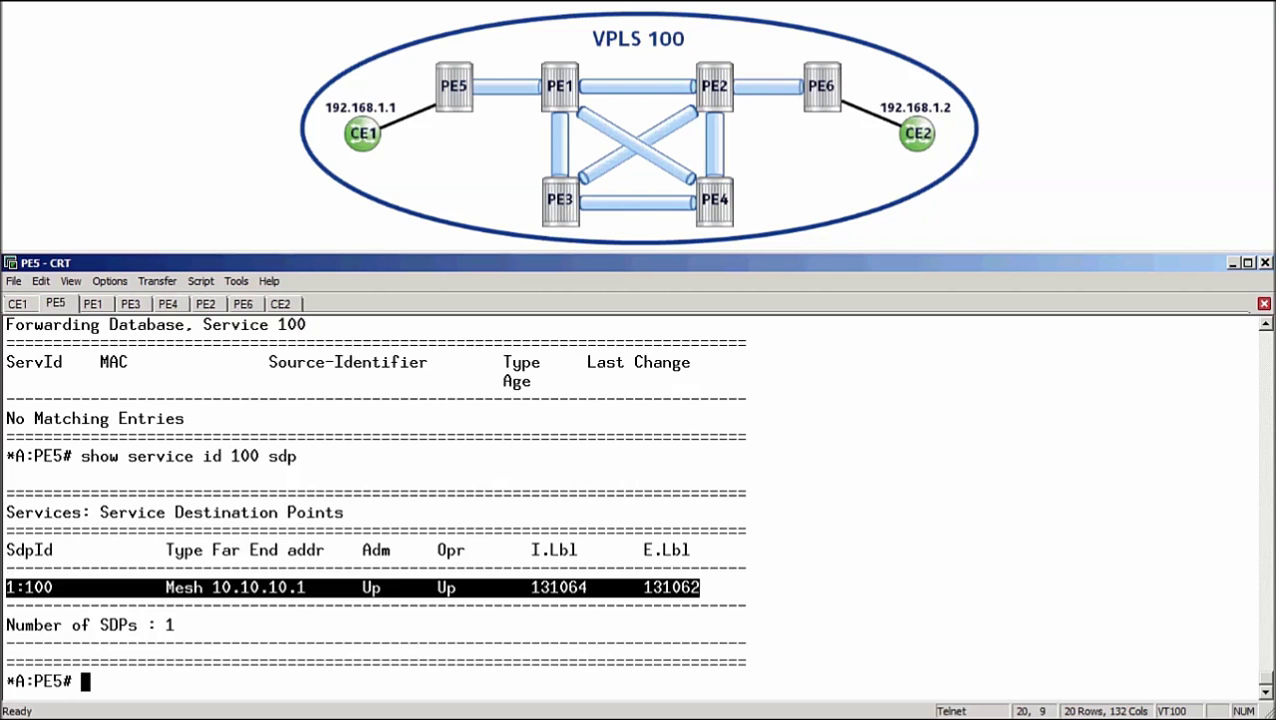
Step: In PE5's VPLS 100, shut down and remove mesh SDP 1, create spoke SDP 1:100, and verify
{"action": "type", "text": "configure service "}
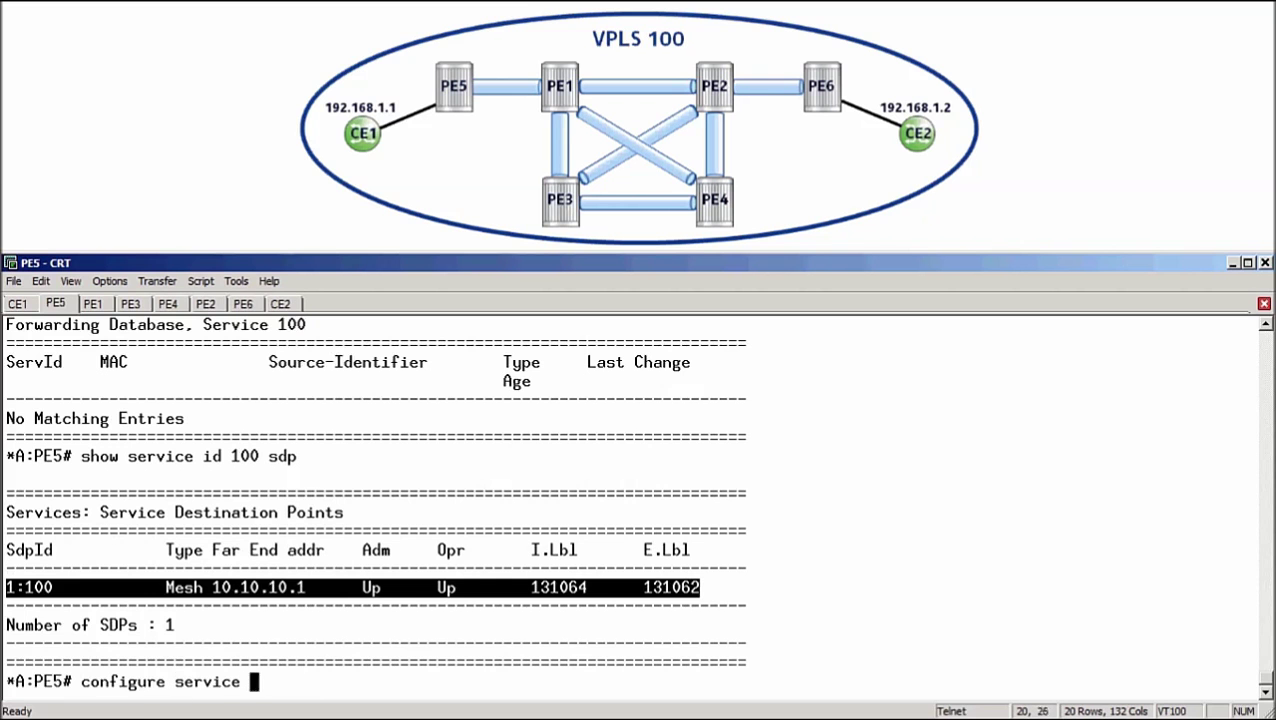
{"action": "type", "text": "vpls 100"}
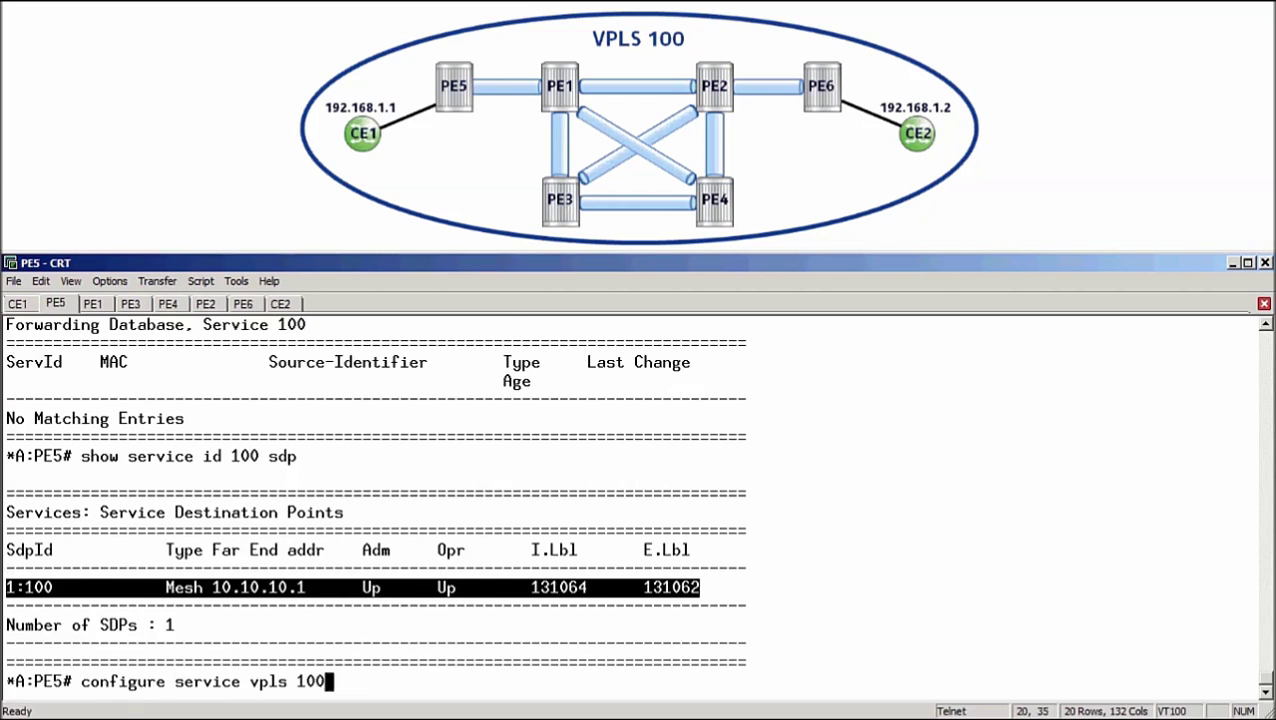
{"action": "key", "text": "Return"}
{"action": "type", "text": "mesh-sdp "}
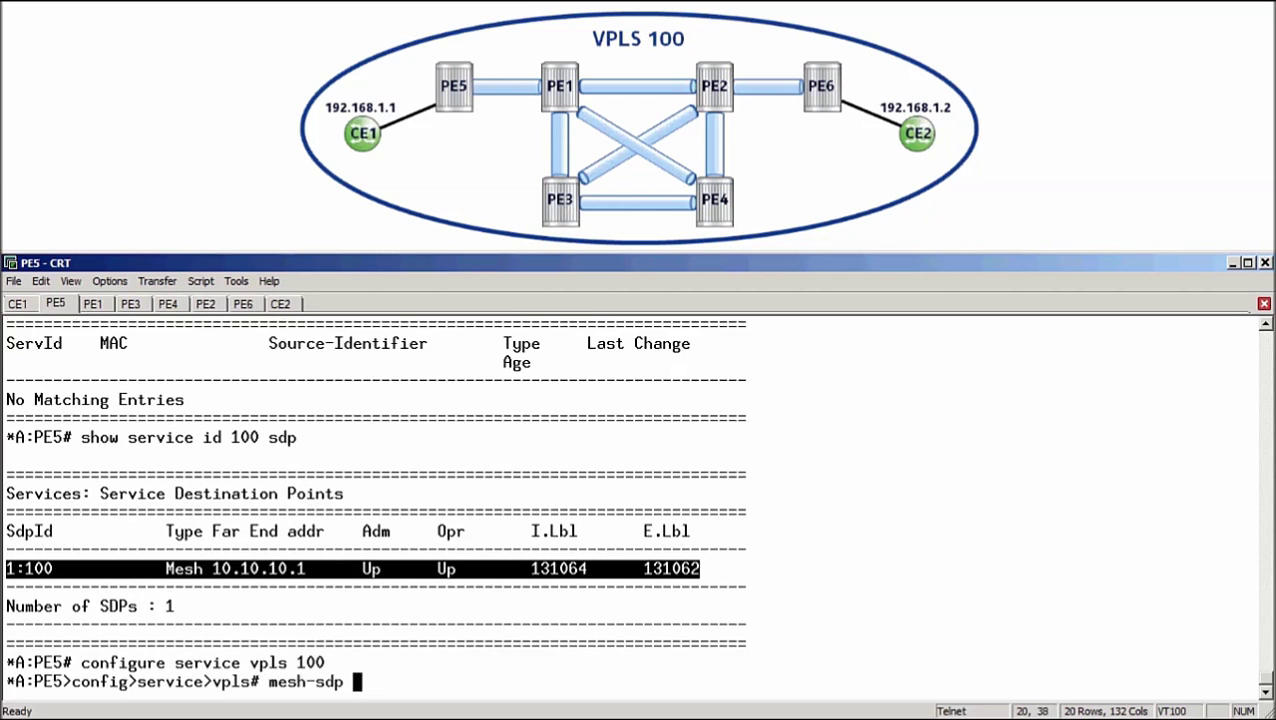
{"action": "type", "text": "1 shutdown"}
{"action": "key", "text": "Return"}
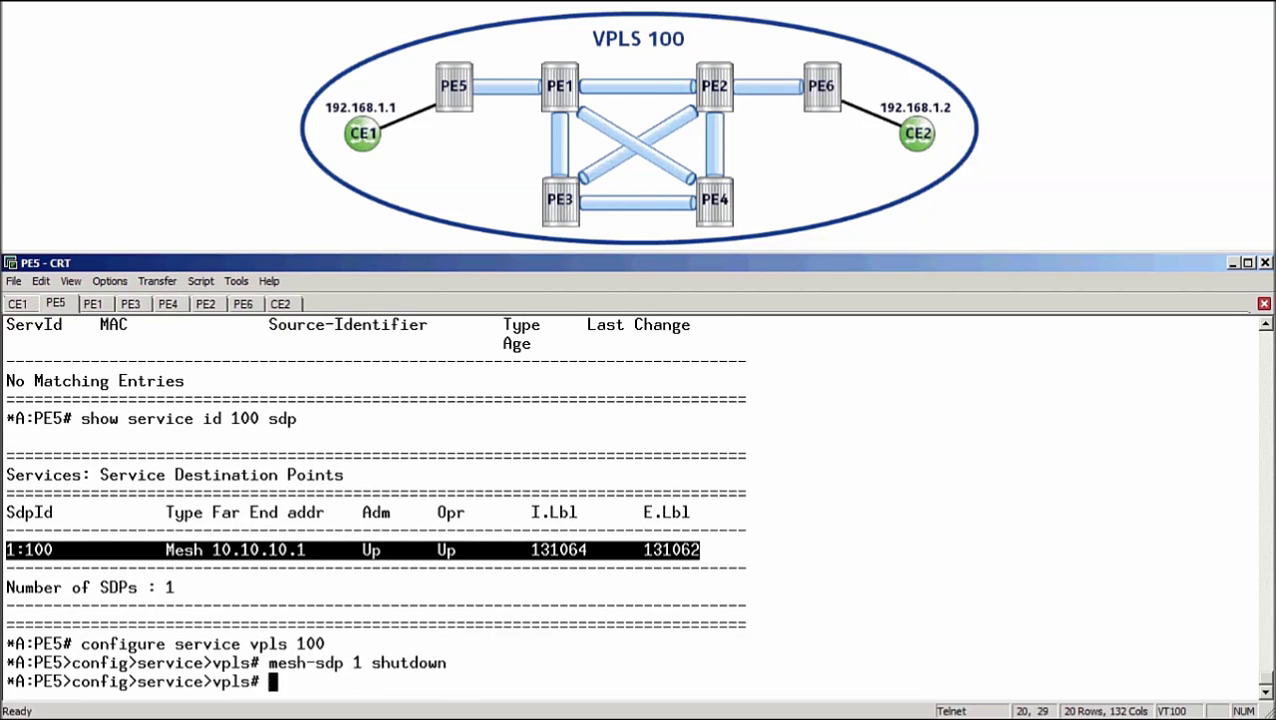
{"action": "type", "text": "no mesh-sdp "}
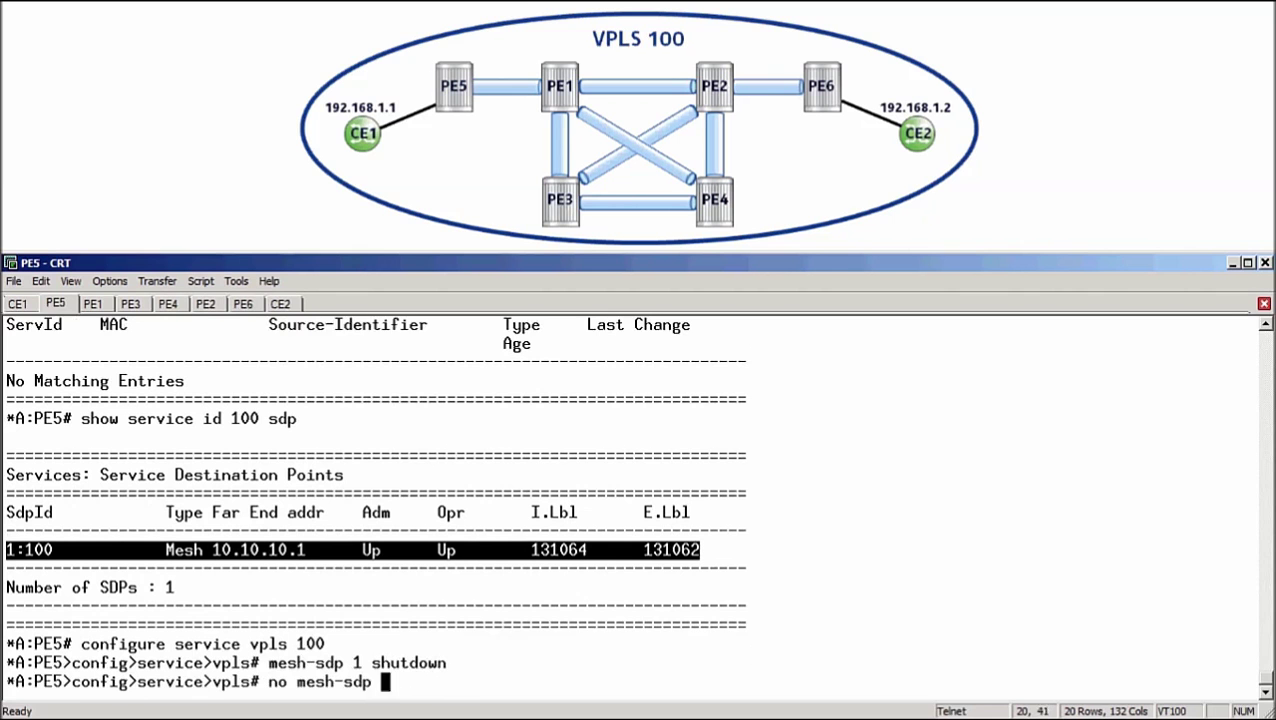
{"action": "type", "text": "1"}
{"action": "key", "text": "Return"}
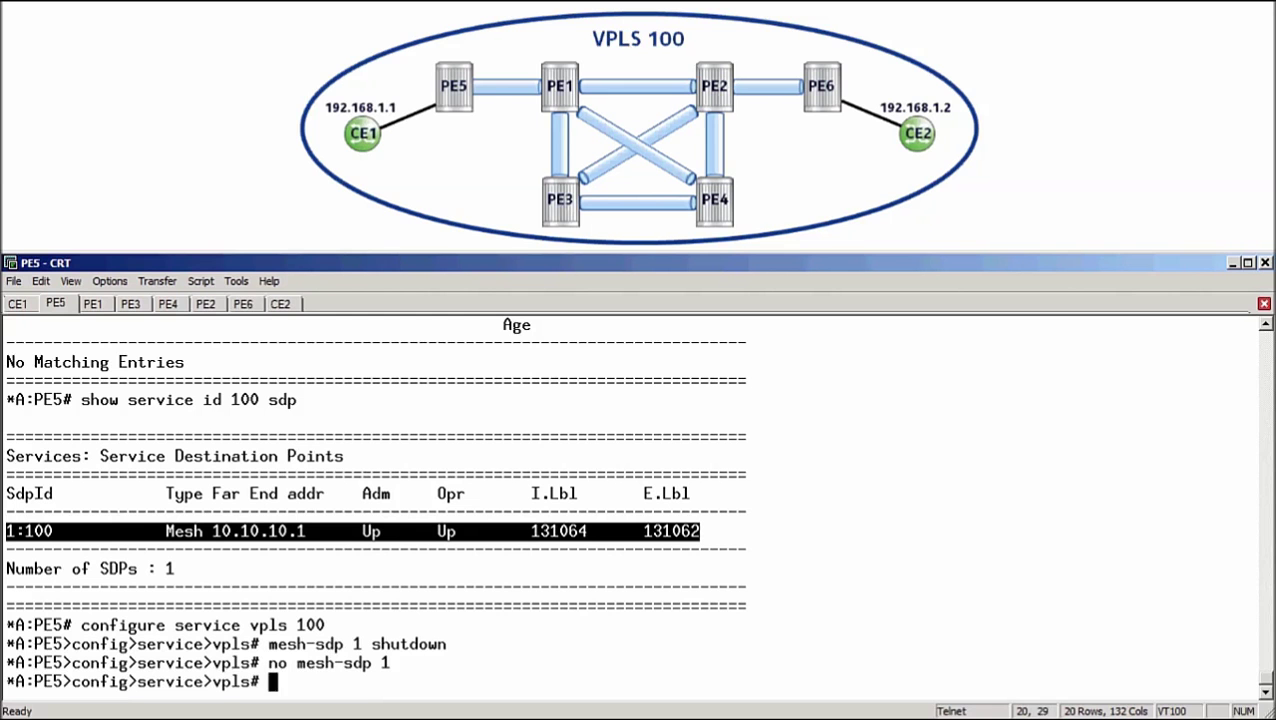
{"action": "type", "text": "spoke-sdp "}
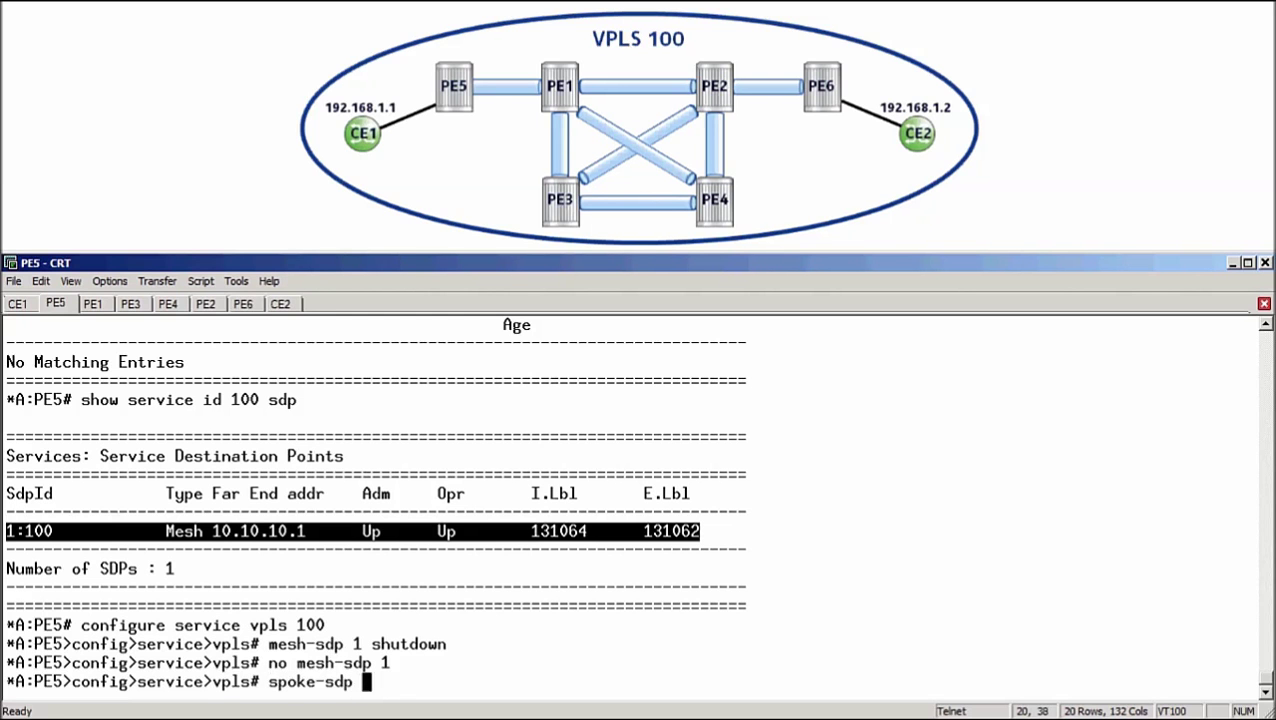
{"action": "type", "text": "1:100 create"}
{"action": "key", "text": "Return"}
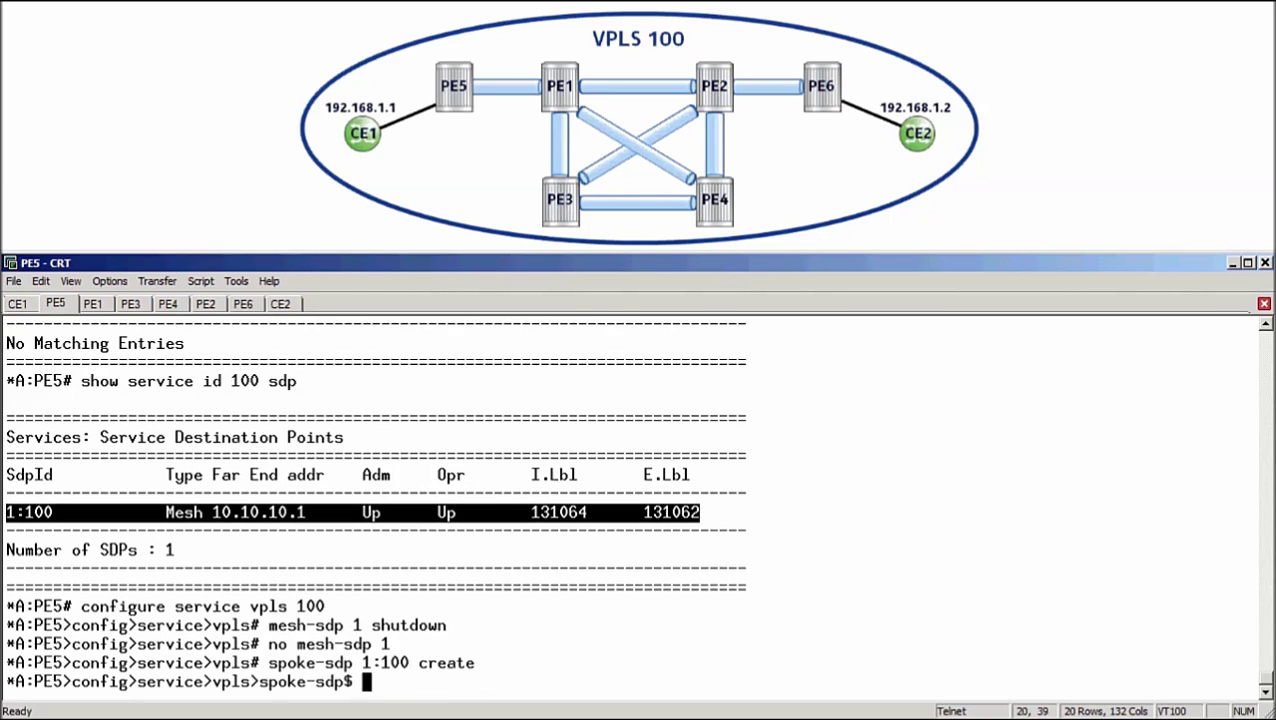
{"action": "type", "text": "show service "}
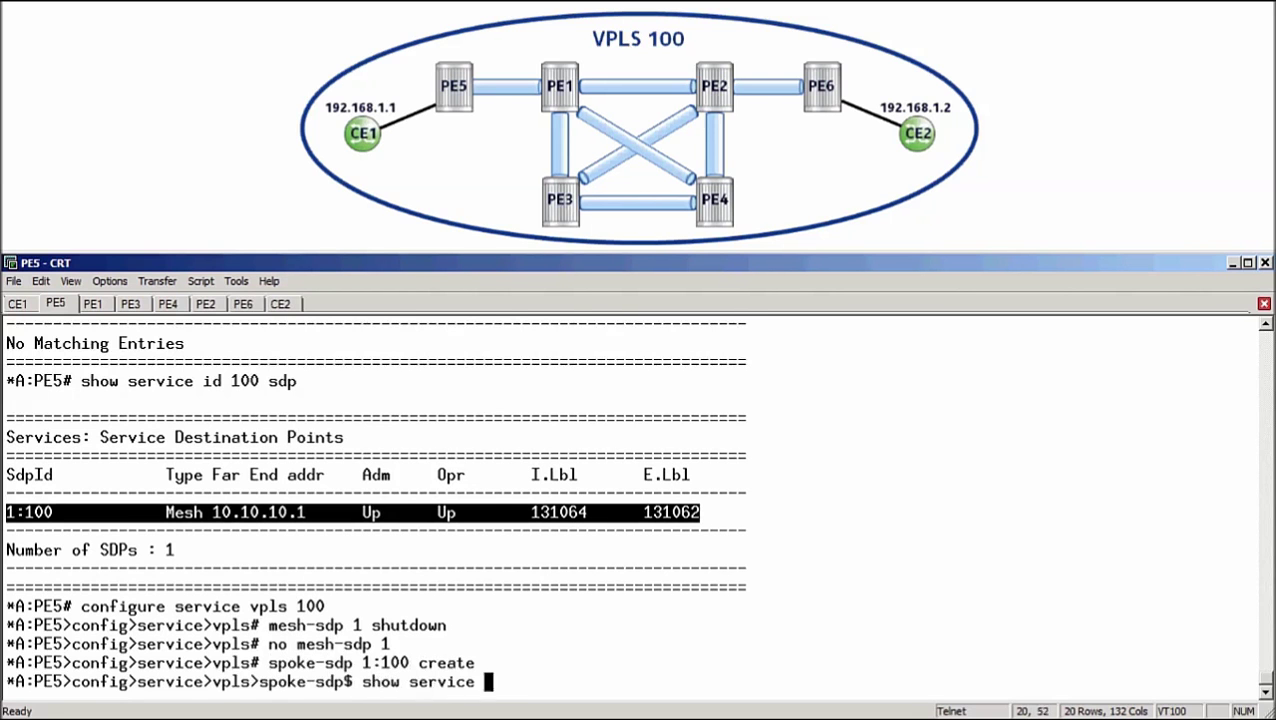
{"action": "type", "text": "id 100 sdp"}
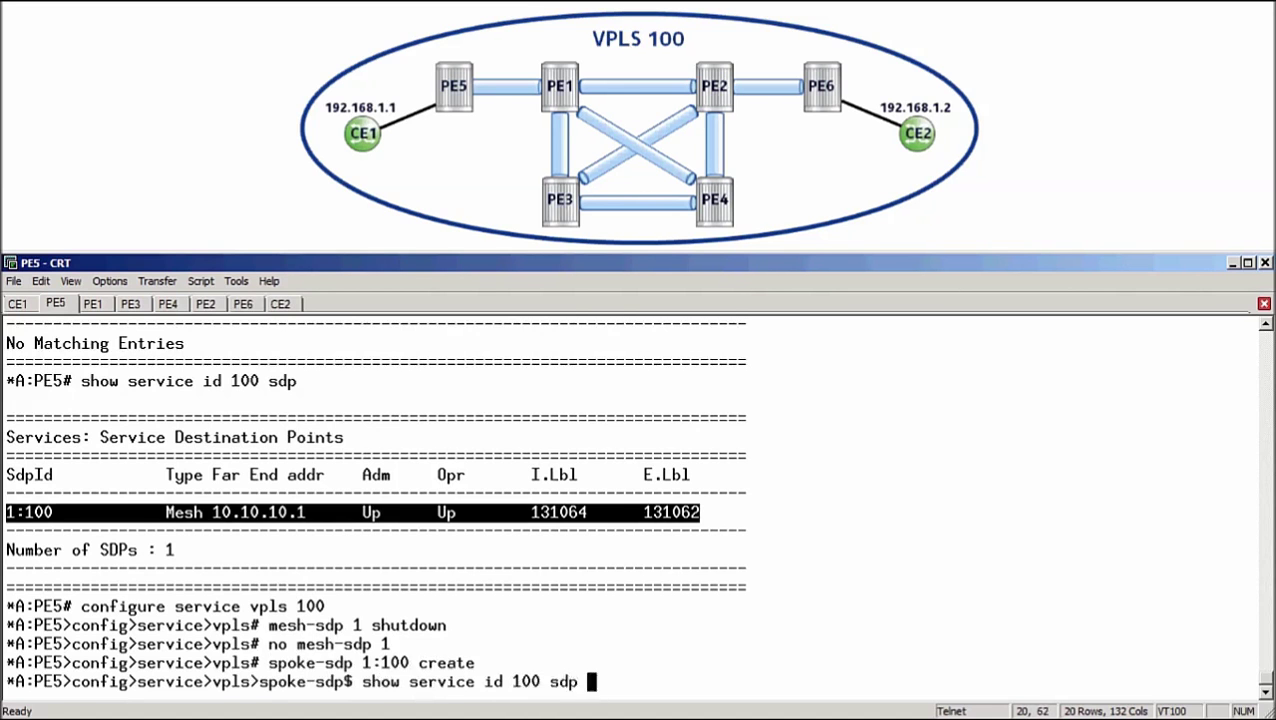
{"action": "key", "text": "Return"}
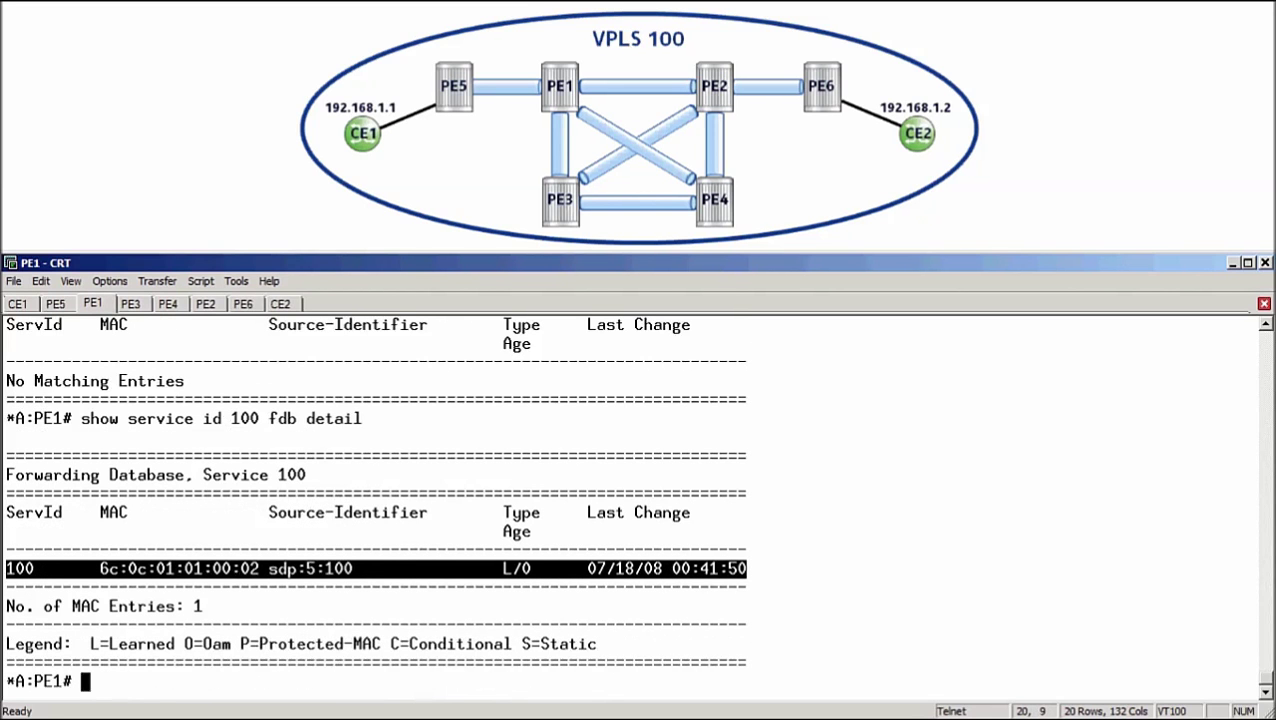
Step: On PE1, list service 100 SDPs and highlight the 5:100 row toward 10.10.10.5
{"action": "type", "text": "show service id 1"}
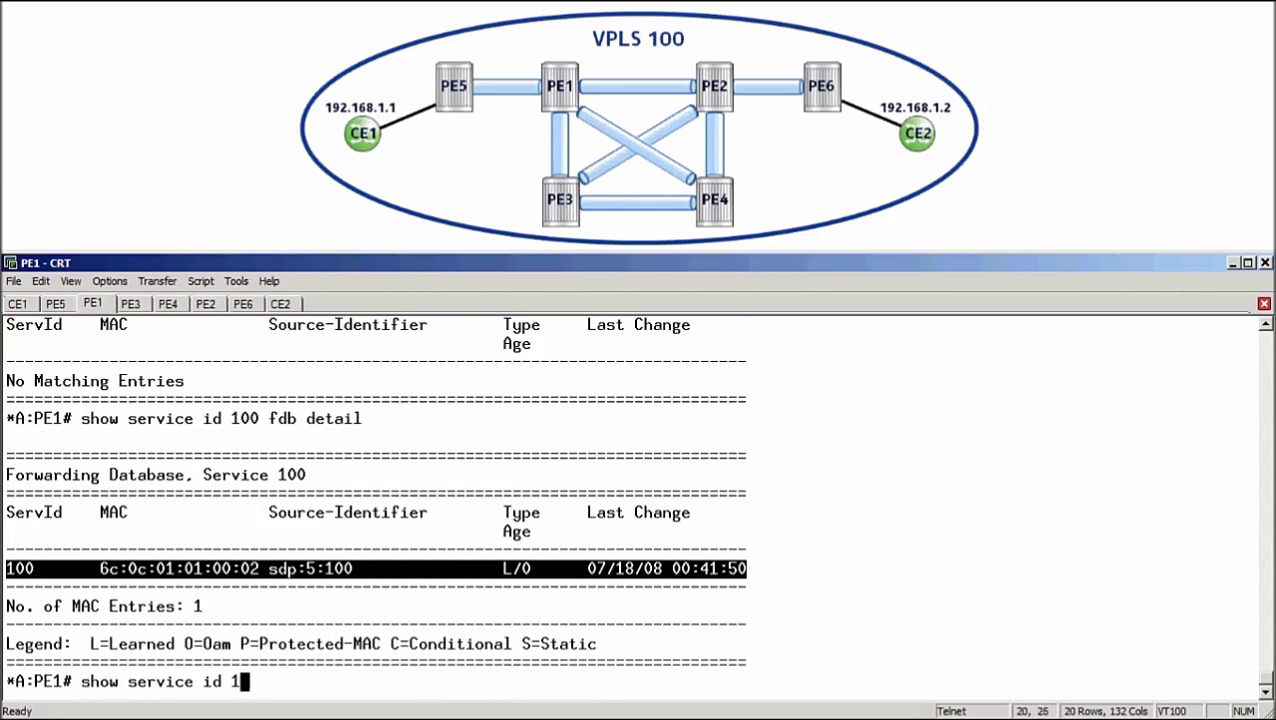
{"action": "type", "text": "00 sdp"}
{"action": "key", "text": "Return"}
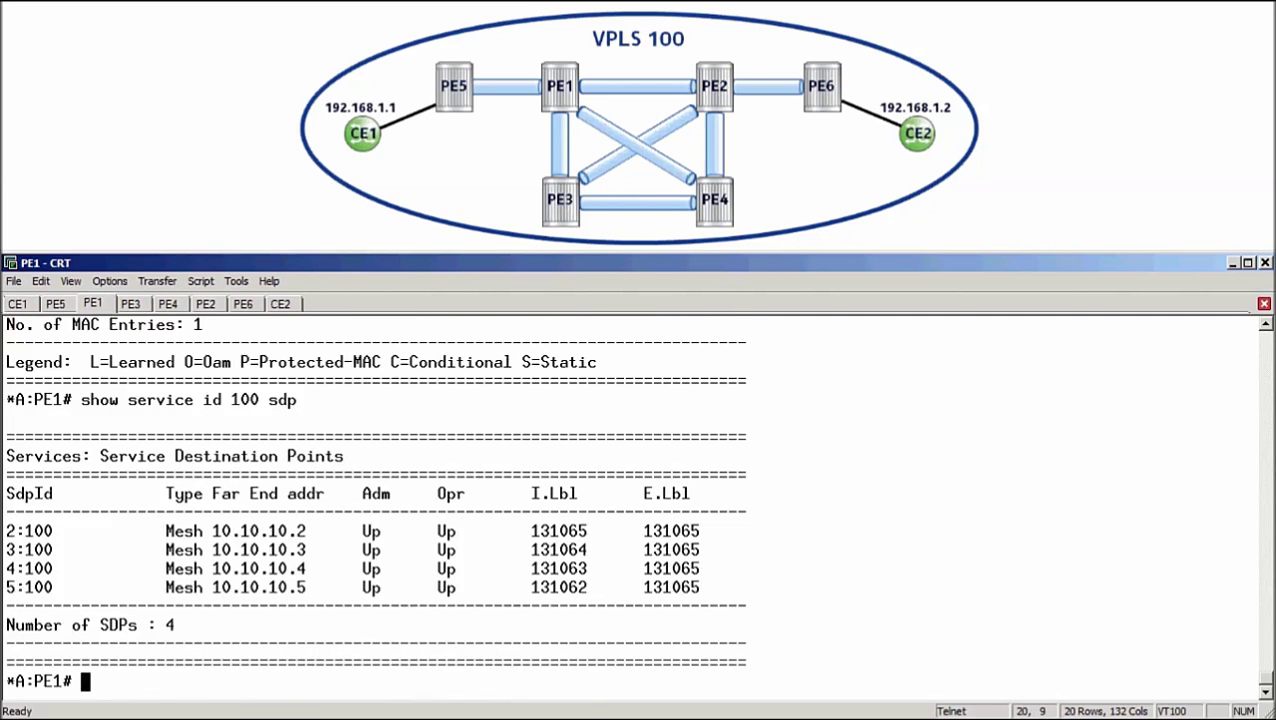
{"action": "left_click_drag", "start_coordinate": [8, 587], "coordinate": [699, 587]}
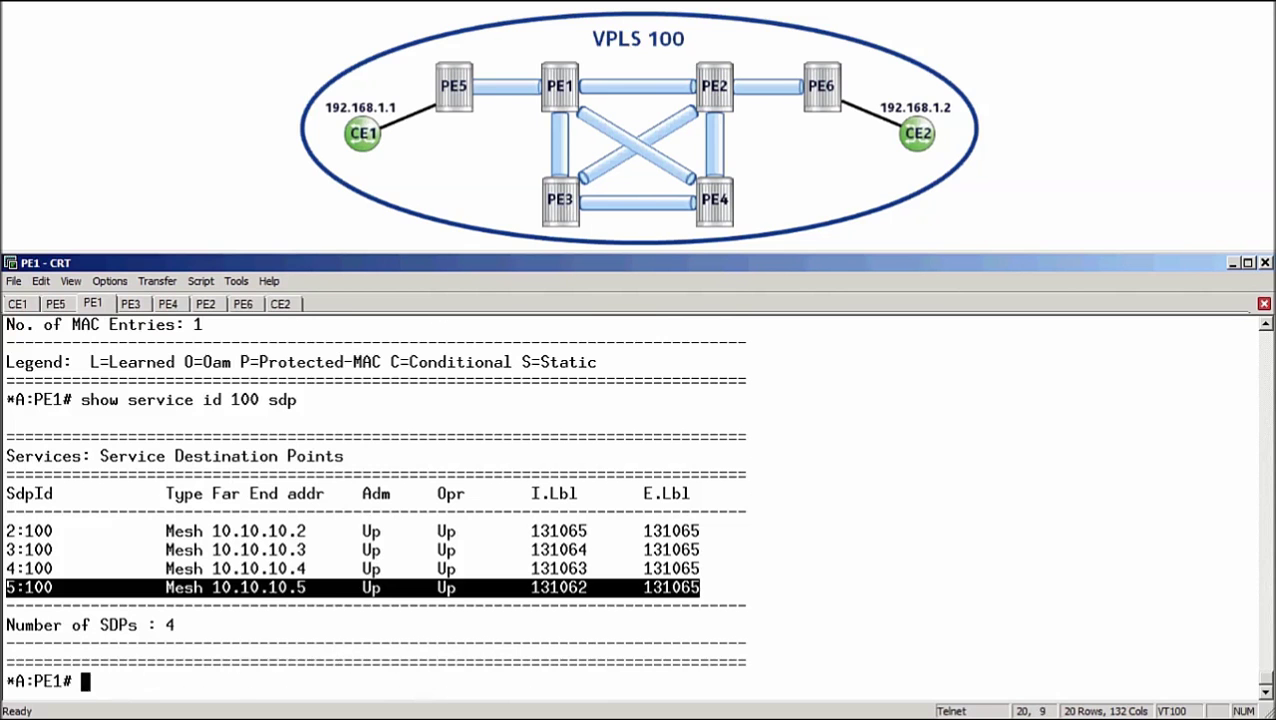
Step: In PE1's VPLS 100, shut down and remove mesh SDP 5, then create spoke SDP 5:100
{"action": "type", "text": "configure service vpls "}
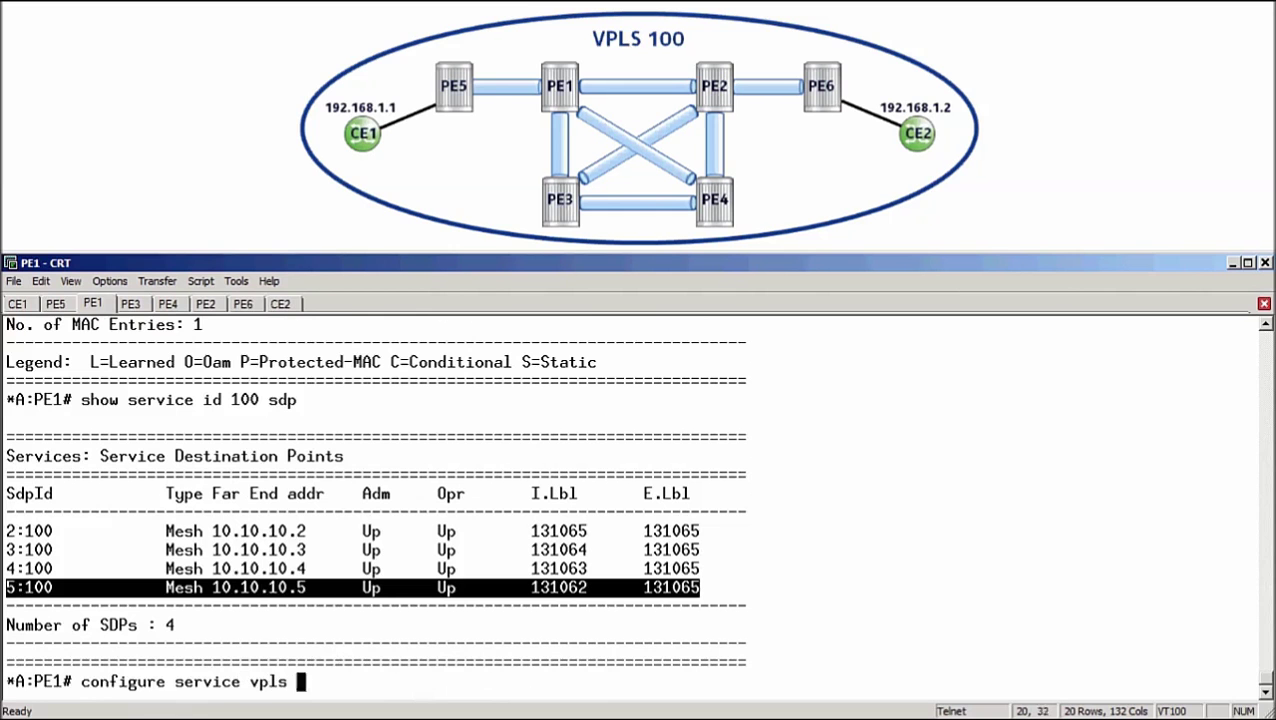
{"action": "type", "text": "100"}
{"action": "key", "text": "Return"}
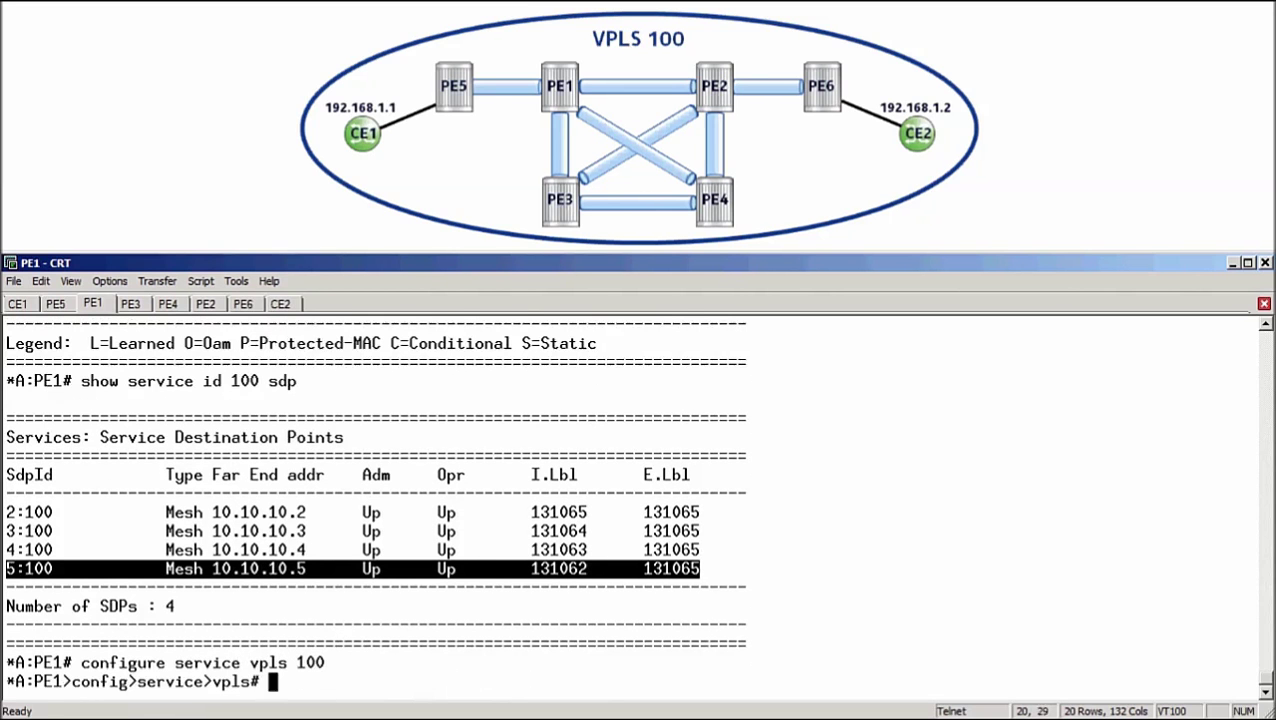
{"action": "type", "text": "mesh-sdp 5 "}
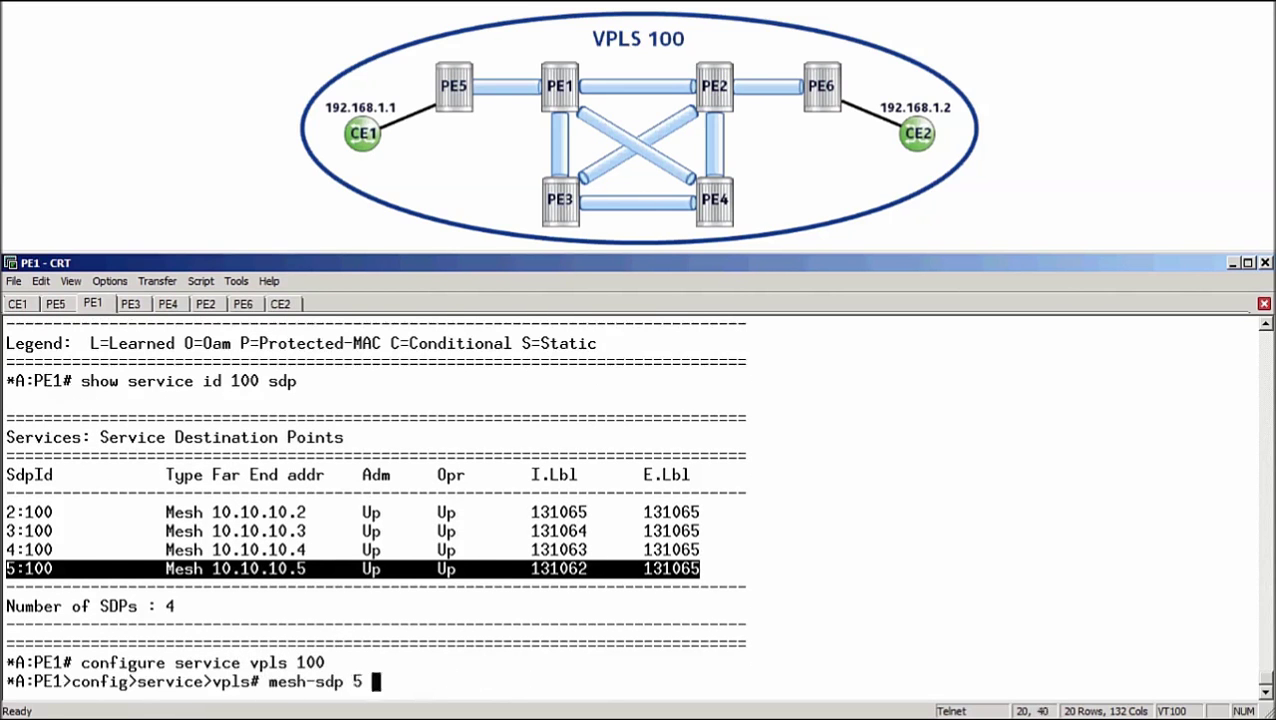
{"action": "type", "text": "shutdown"}
{"action": "key", "text": "Return"}
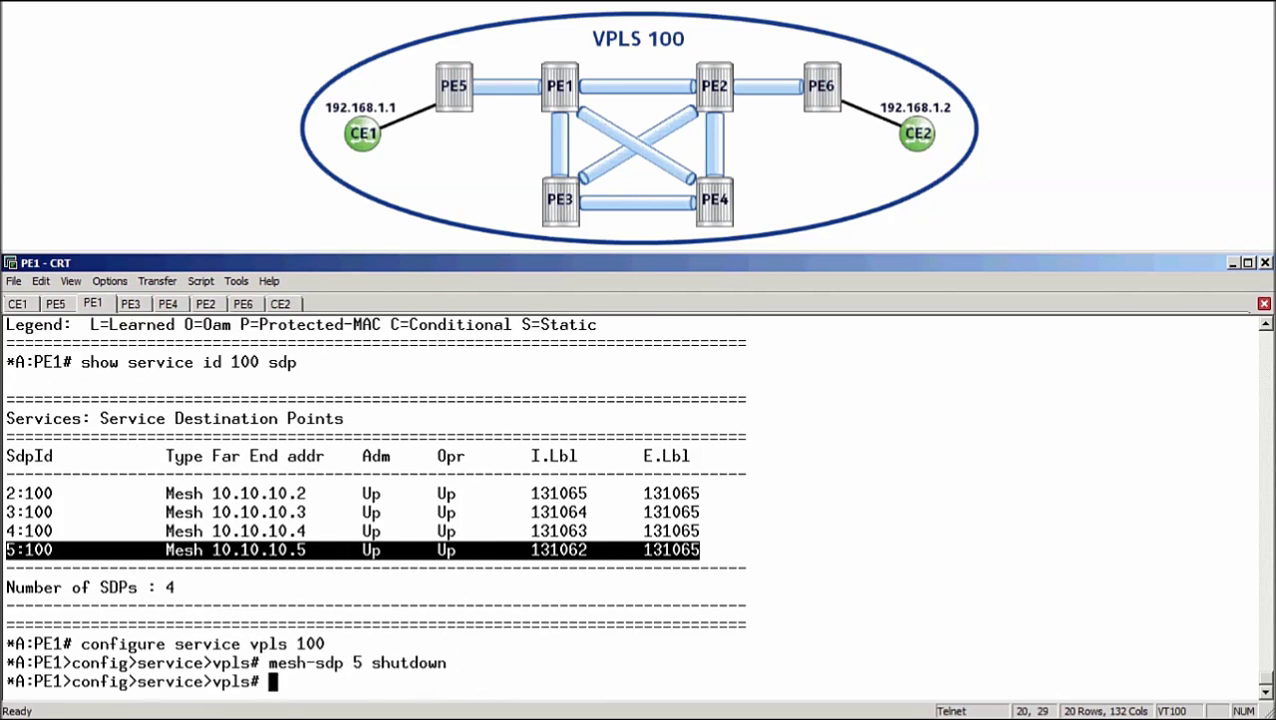
{"action": "type", "text": "no mesh-sdp "}
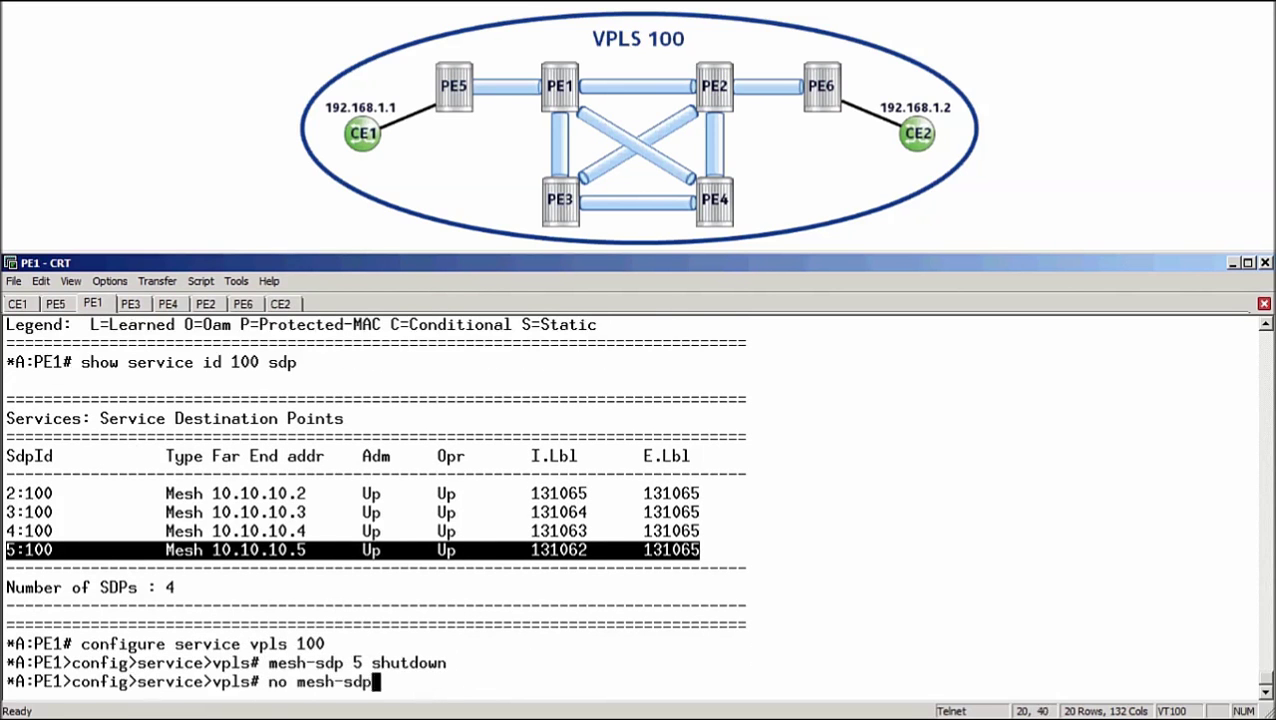
{"action": "type", "text": "5"}
{"action": "key", "text": "Return"}
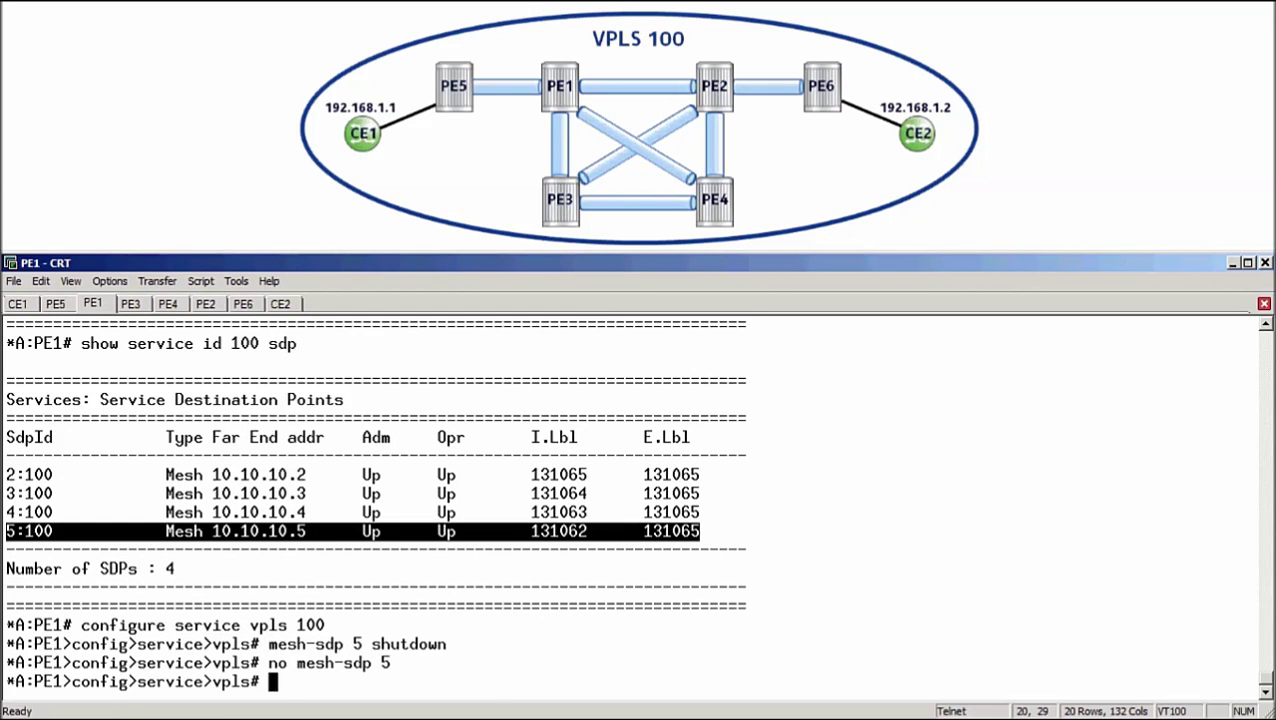
{"action": "type", "text": "spoke-sdp "}
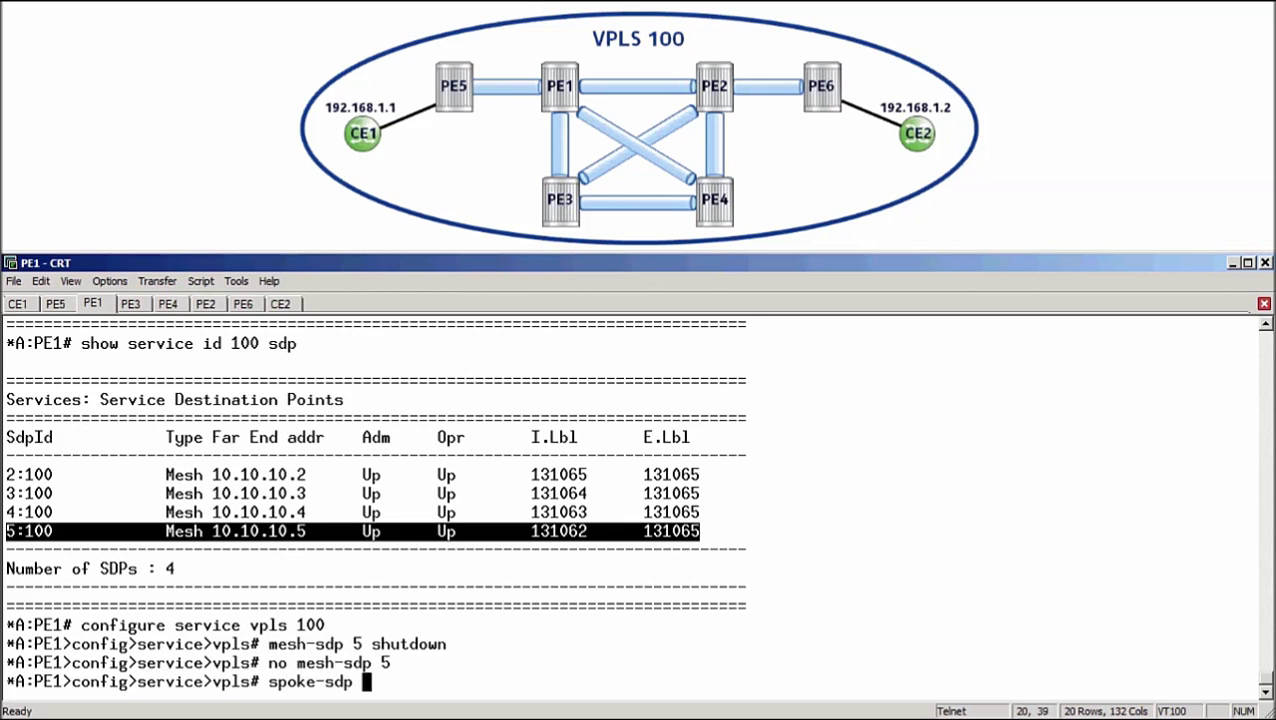
{"action": "type", "text": "5:100 create"}
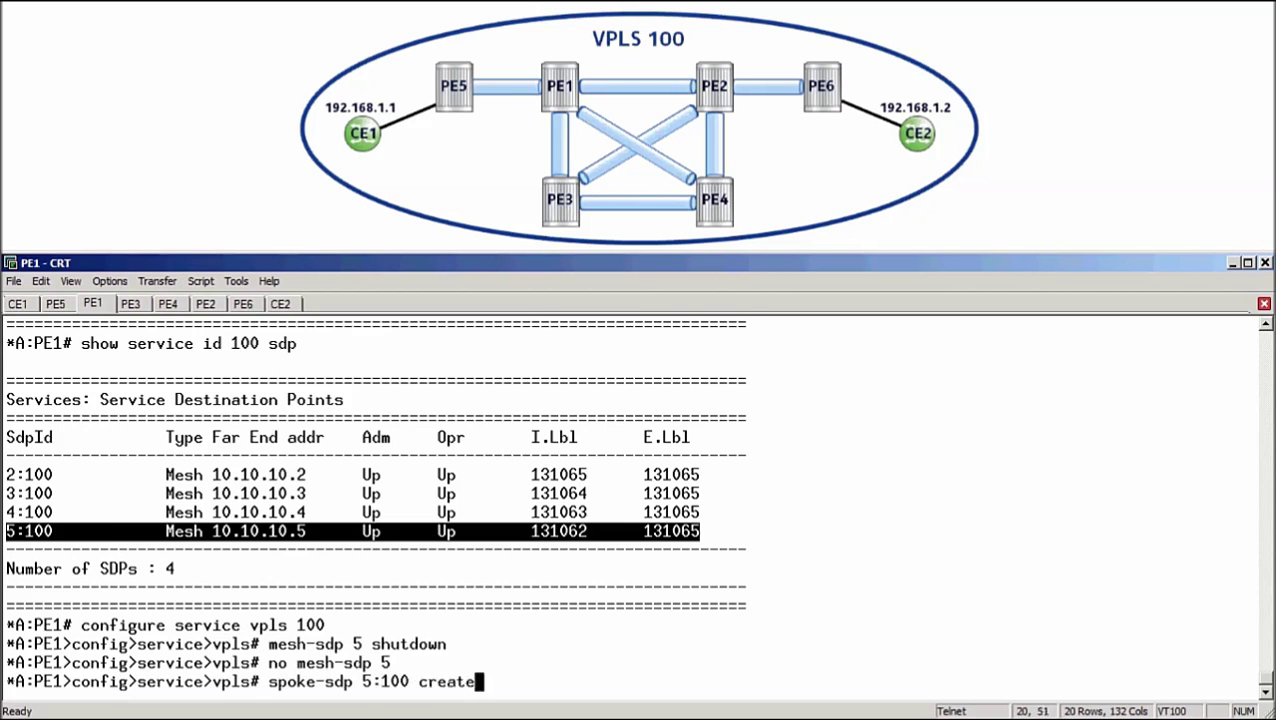
{"action": "key", "text": "Return"}
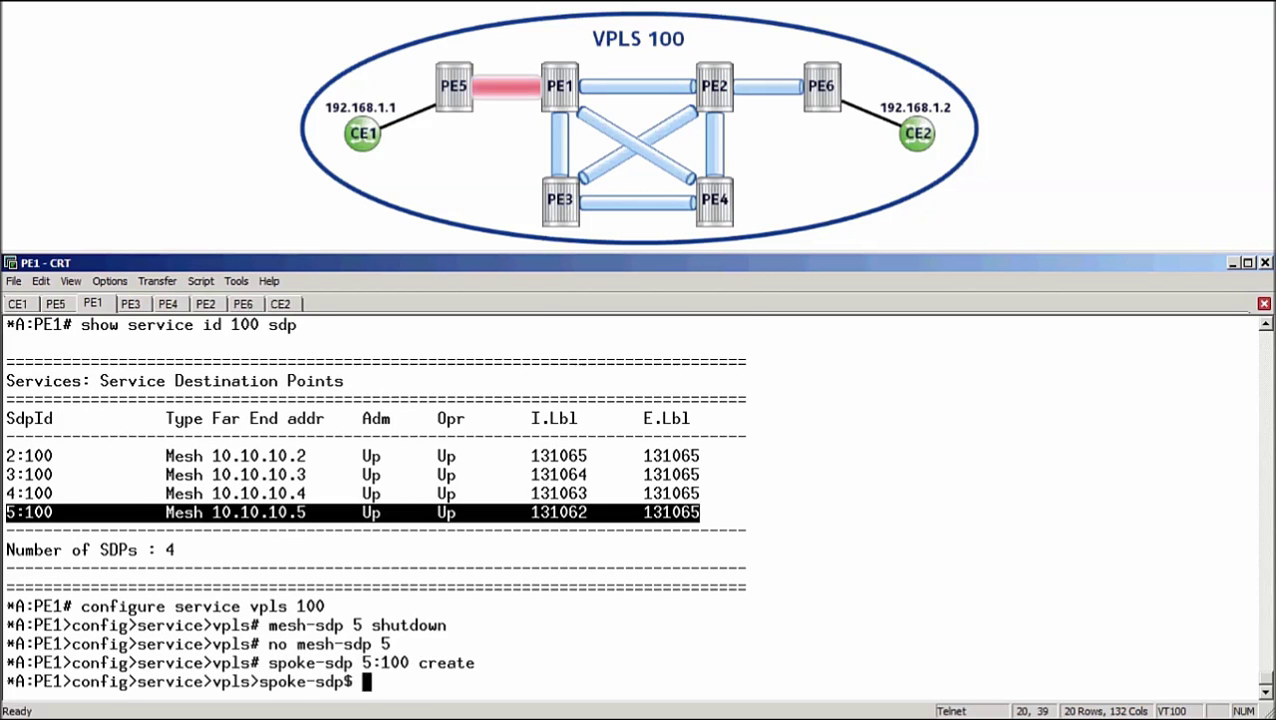
Step: Re-list PE1's service 100 SDPs and highlight 5:100, now shown as a spoke SDP
{"action": "type", "text": "show service id 100 sdp"}
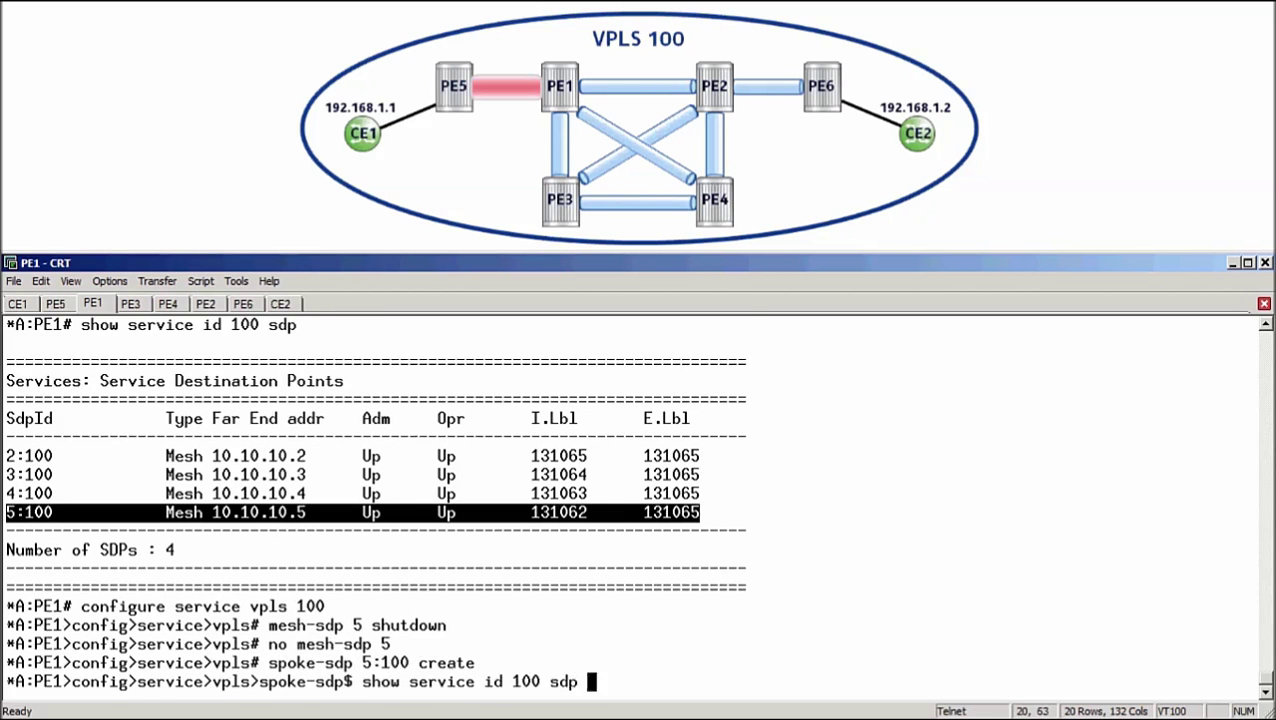
{"action": "key", "text": "Return"}
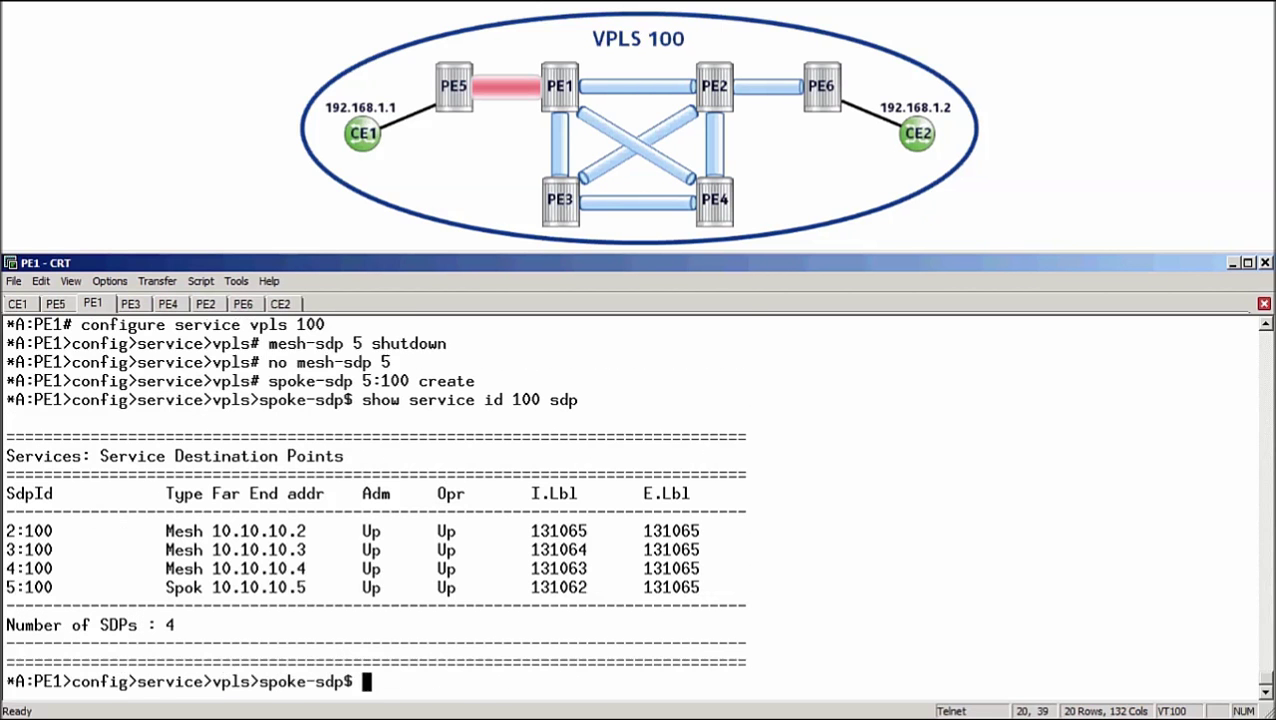
{"action": "triple_click", "coordinate": [40, 587]}
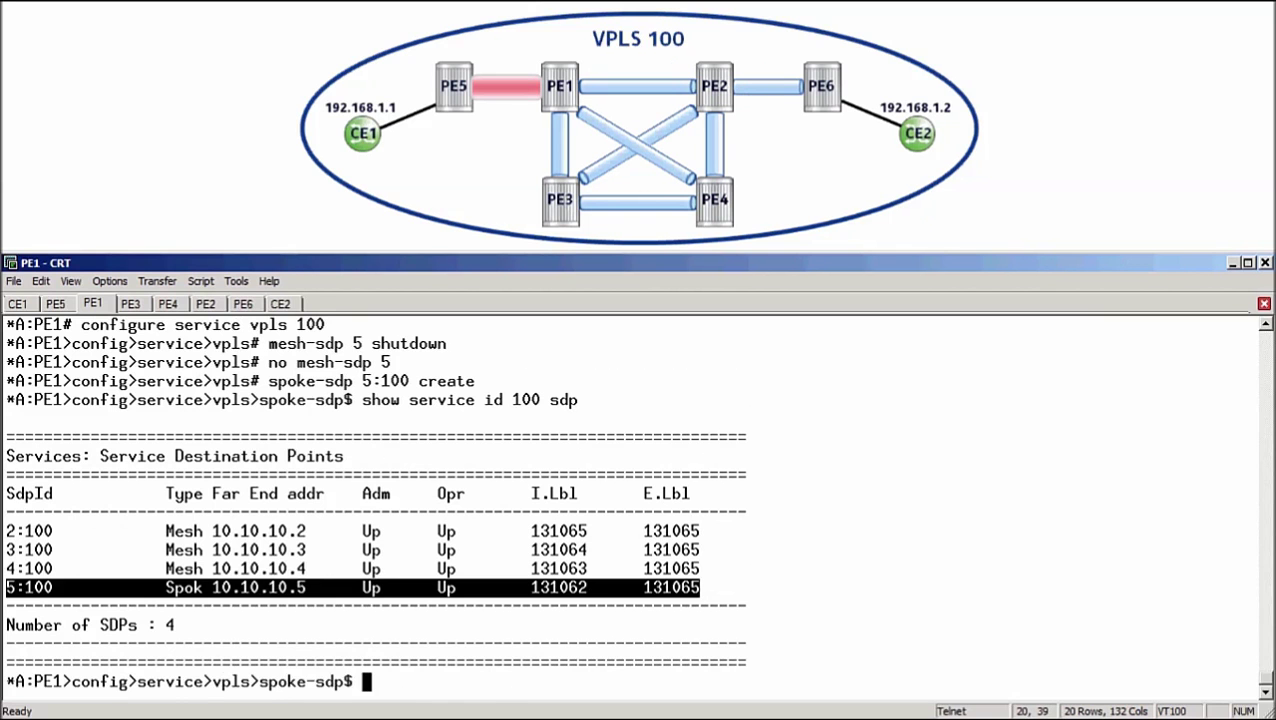
Step: On PE2, list service 100 SDPs and highlight the 6:100 row toward 10.10.10.6
{"action": "key", "text": "alt+6"}
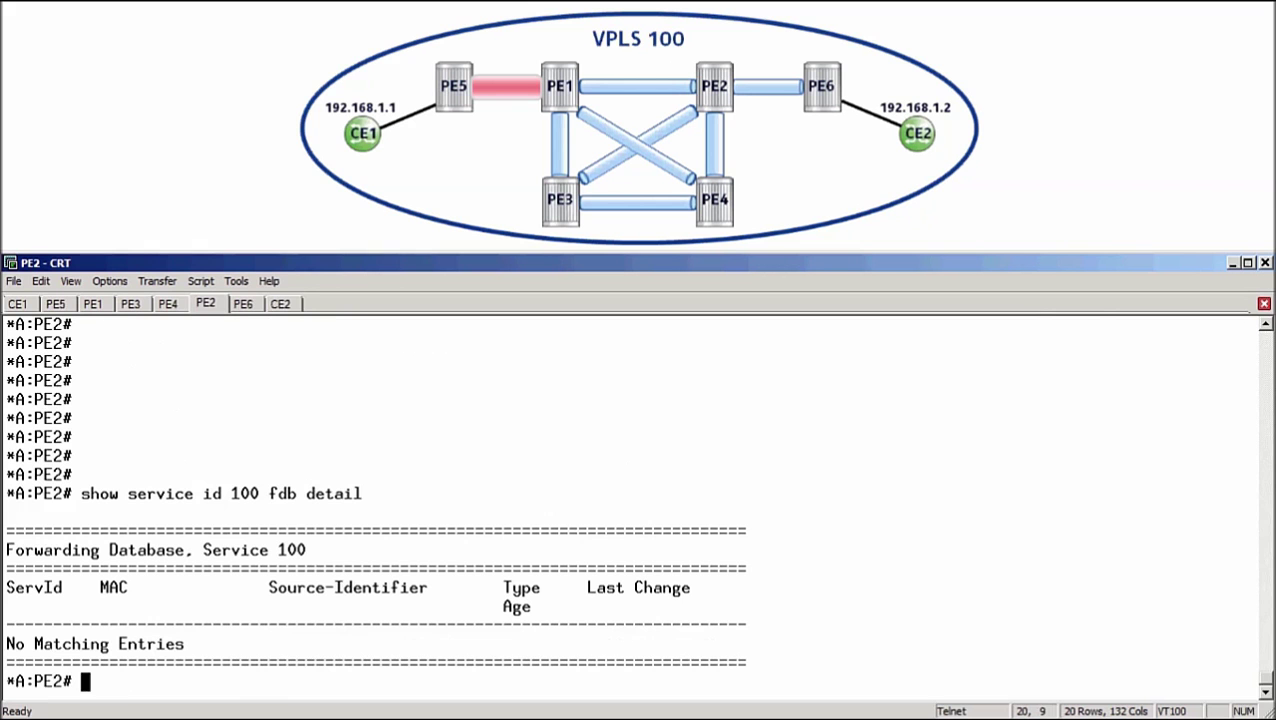
{"action": "type", "text": "show service id 100 sdp"}
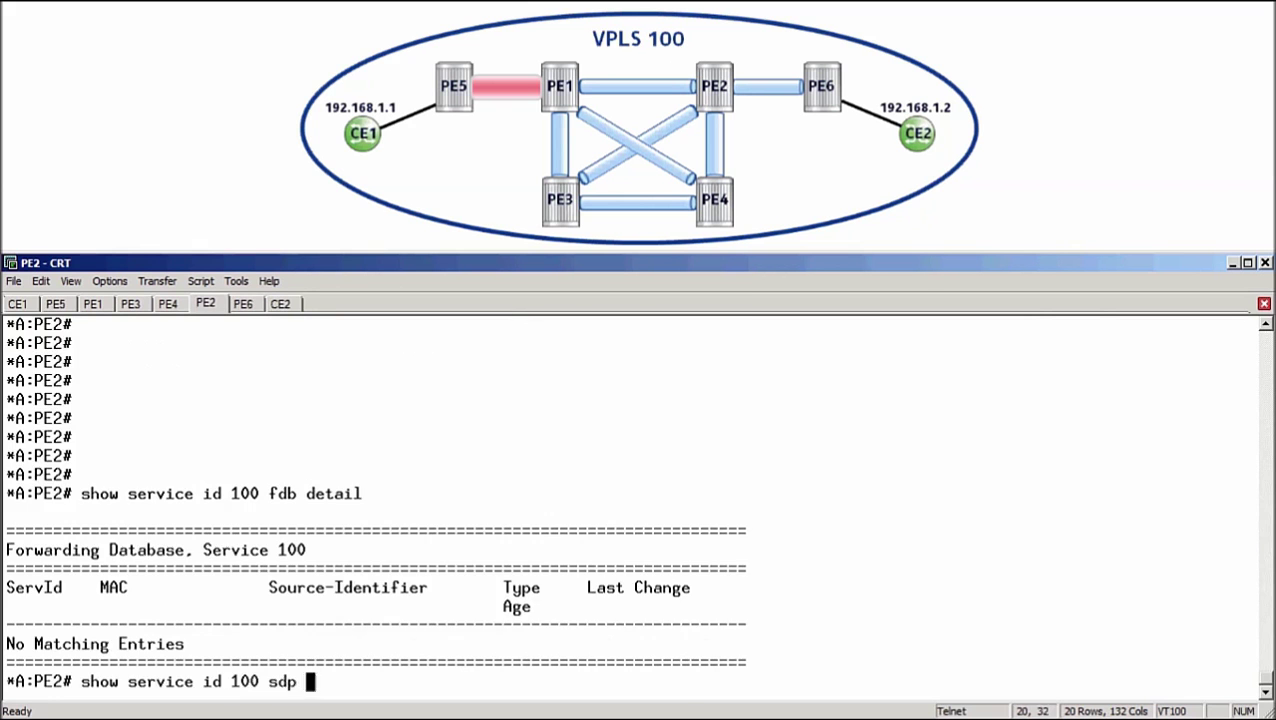
{"action": "key", "text": "Return"}
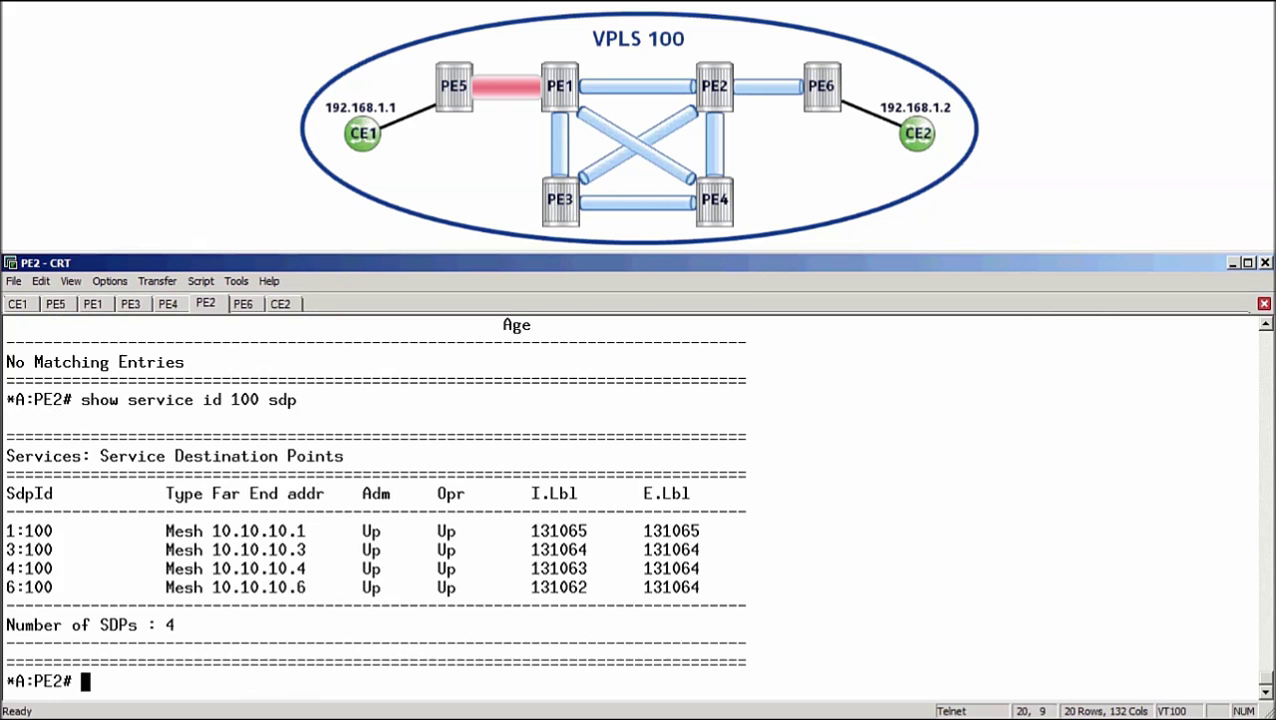
{"action": "left_click_drag", "start_coordinate": [6, 587], "coordinate": [700, 587]}
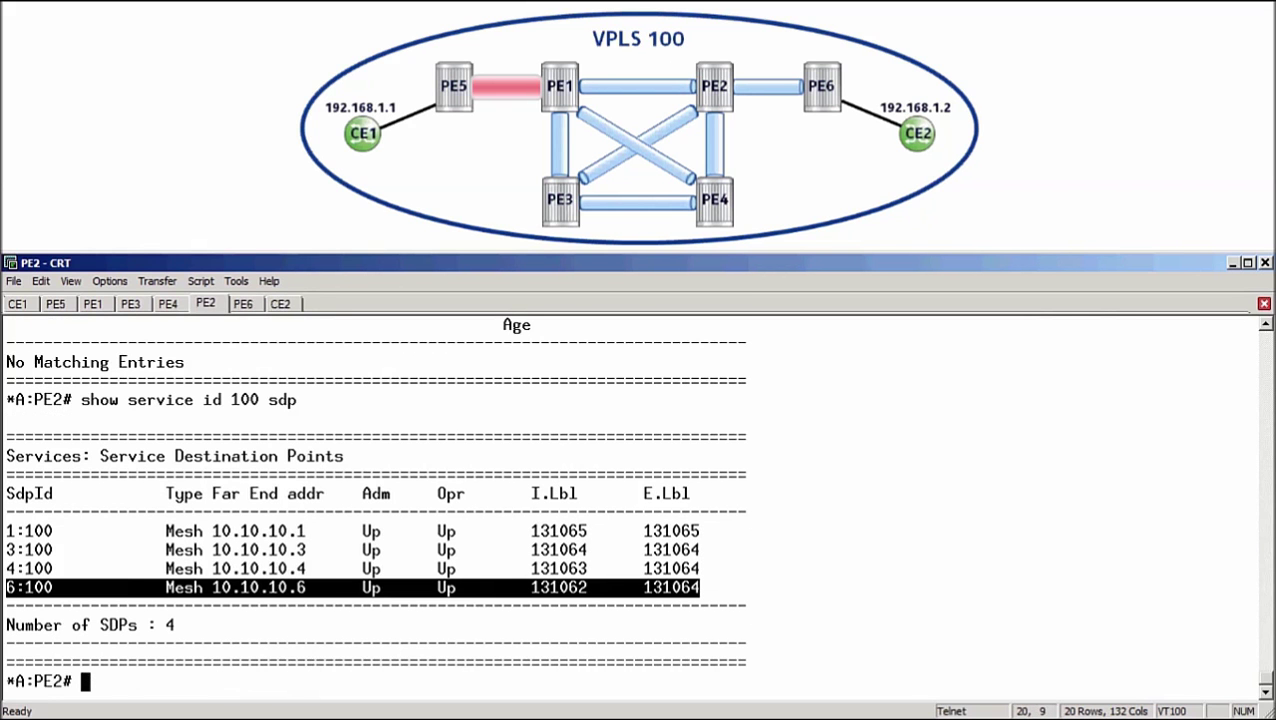
Step: In PE2's VPLS 100, shut down and remove mesh SDP 6, then create spoke SDP 6:100
{"action": "type", "text": "configure service "}
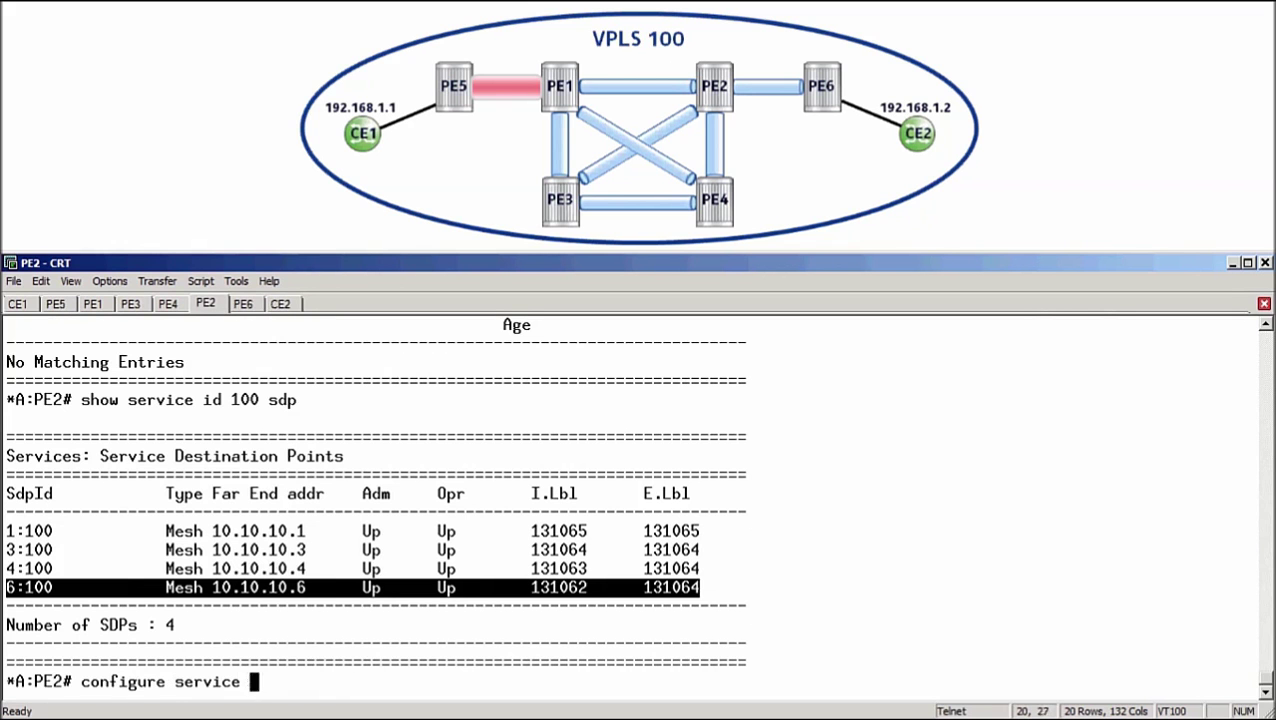
{"action": "type", "text": "vpls 100"}
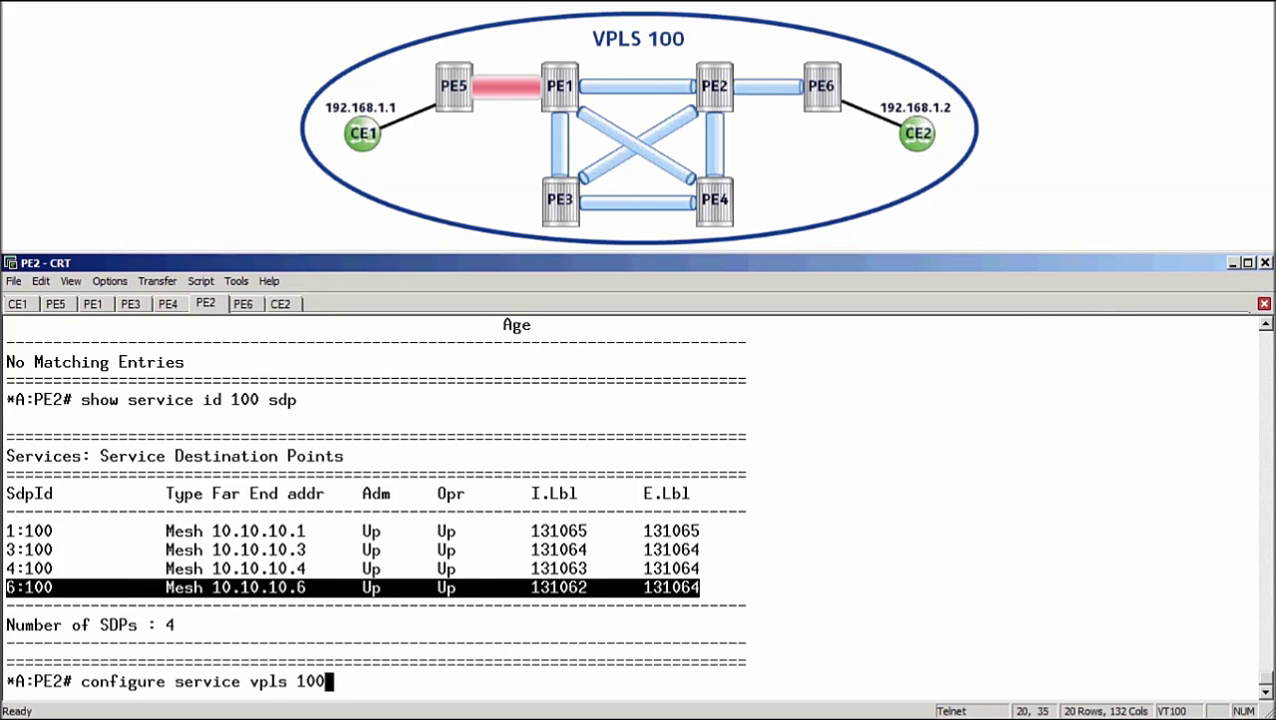
{"action": "key", "text": "Return"}
{"action": "type", "text": "mesh-sdp "}
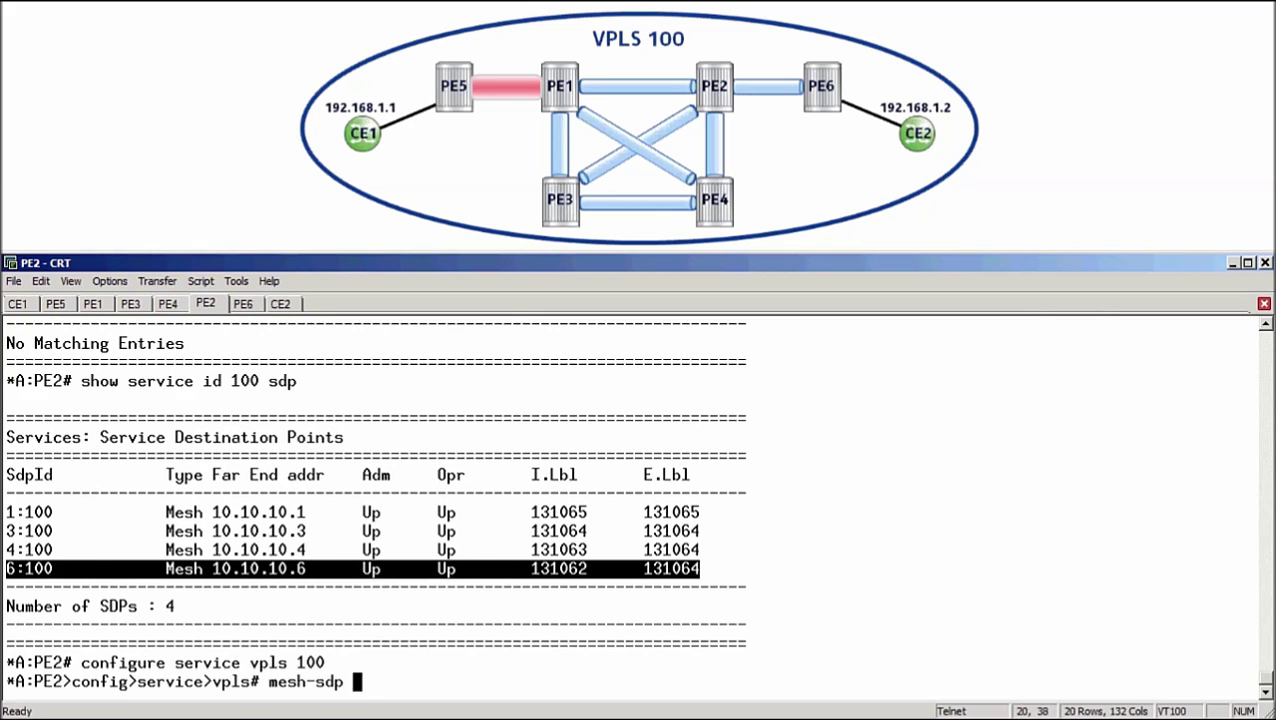
{"action": "type", "text": "6 shutdown"}
{"action": "key", "text": "Return"}
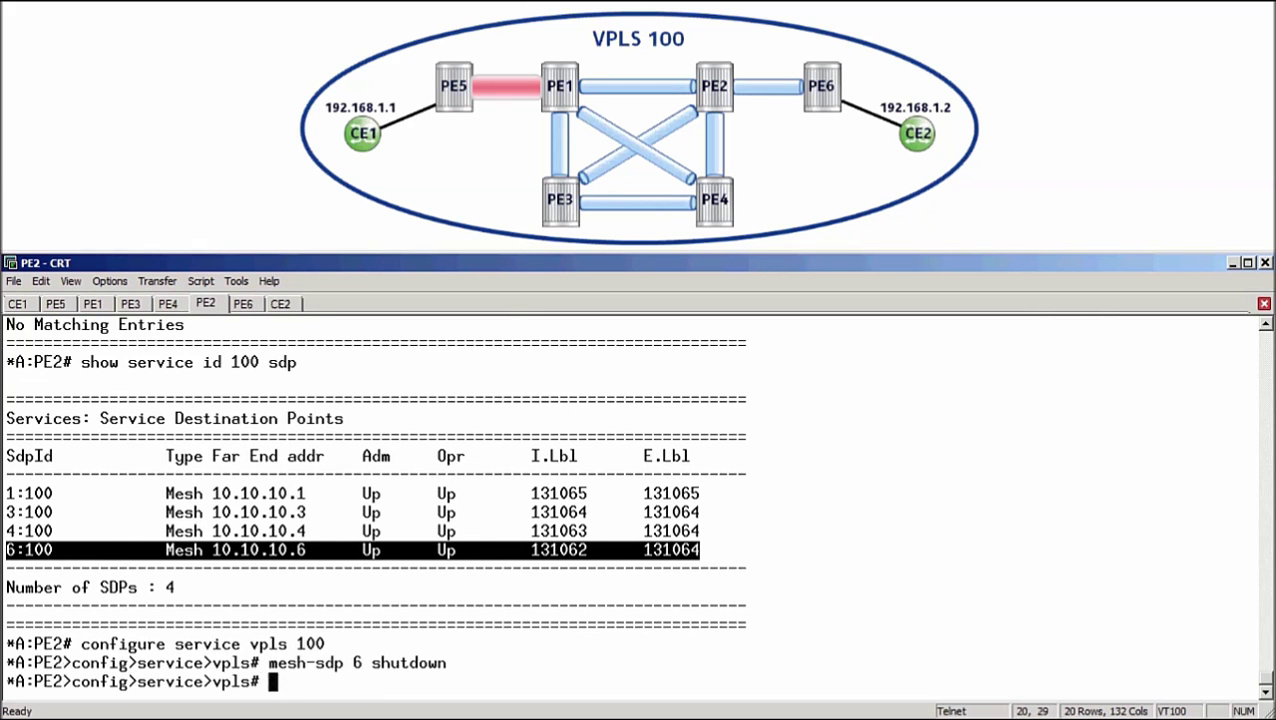
{"action": "type", "text": "no mesh-sdp "}
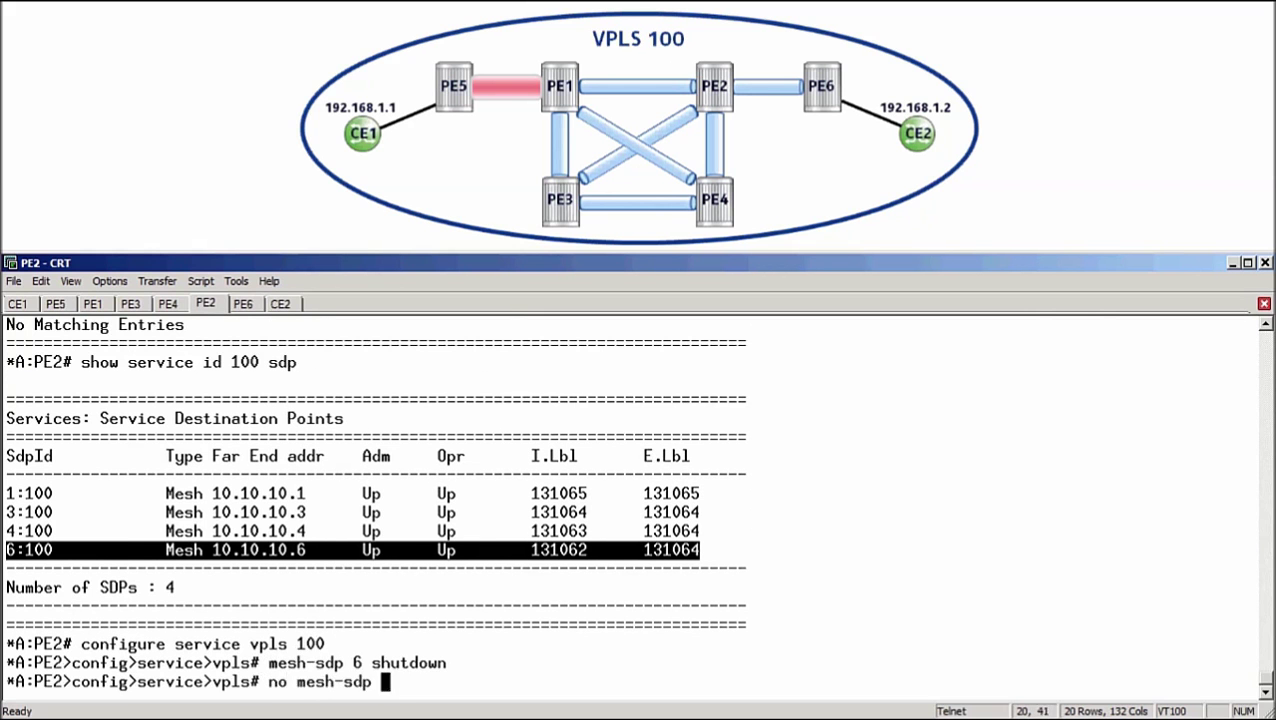
{"action": "type", "text": "6"}
{"action": "key", "text": "Return"}
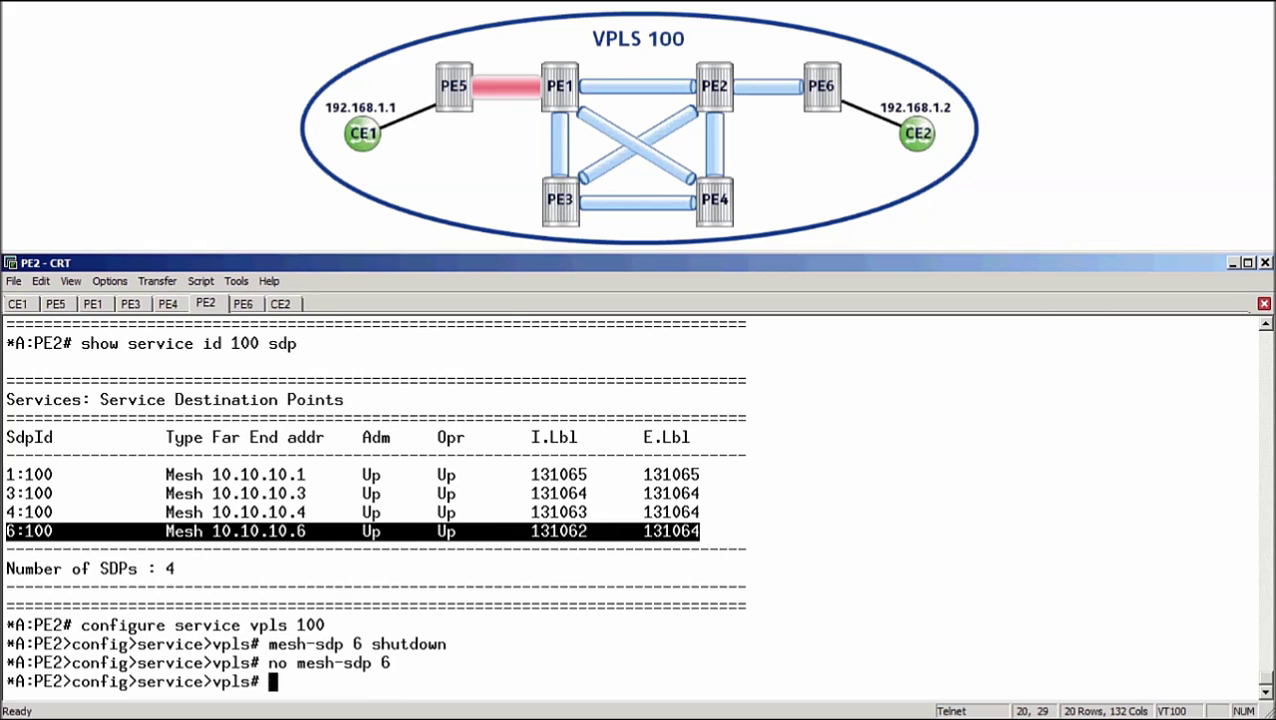
{"action": "type", "text": "spoke-sdp 6:100"}
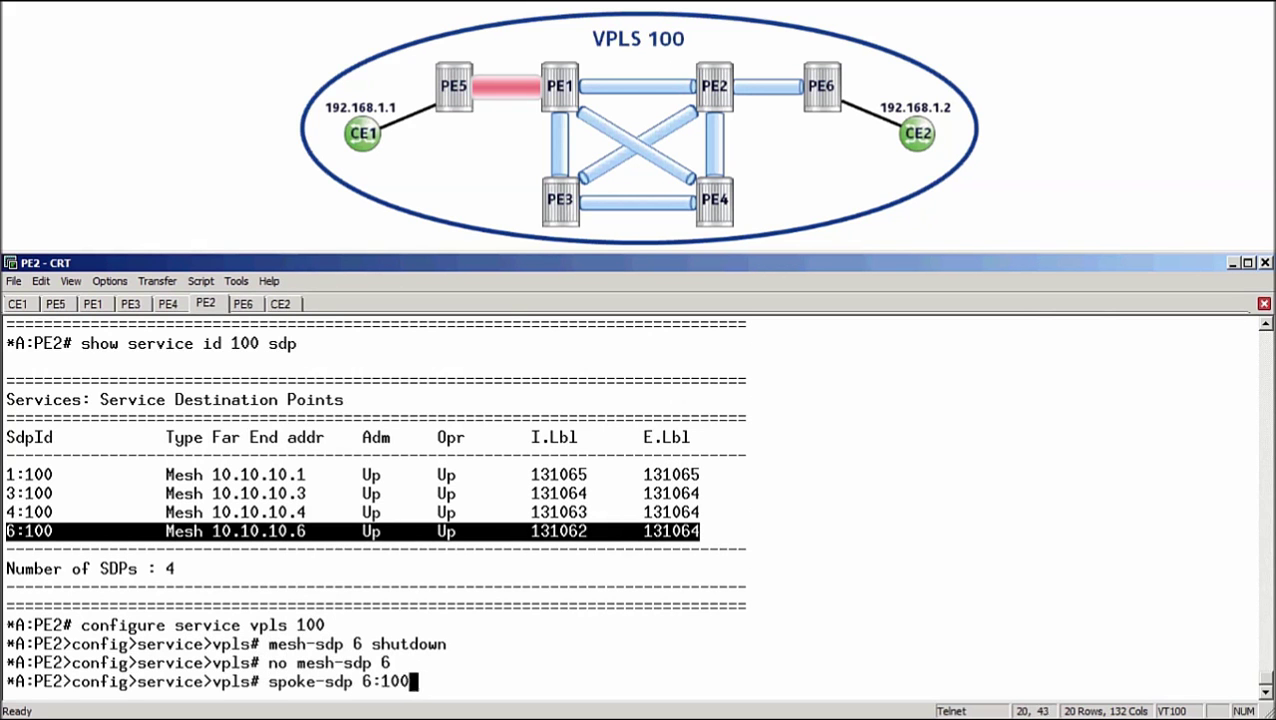
{"action": "type", "text": " create"}
{"action": "key", "text": "Return"}
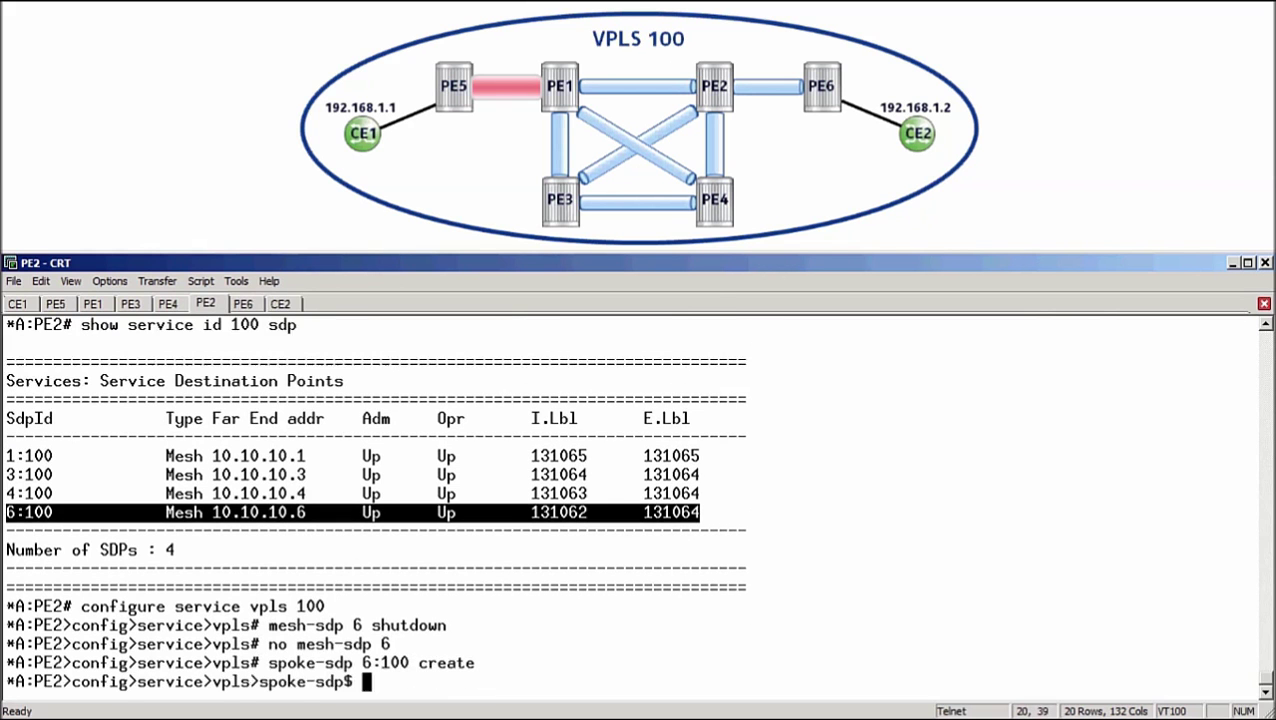
{"action": "key", "text": "ctrl+Tab"}
Step: On PE6, list service 100's SDPs and highlight the 2:100 mesh SDP entry
{"action": "type", "text": "show "}
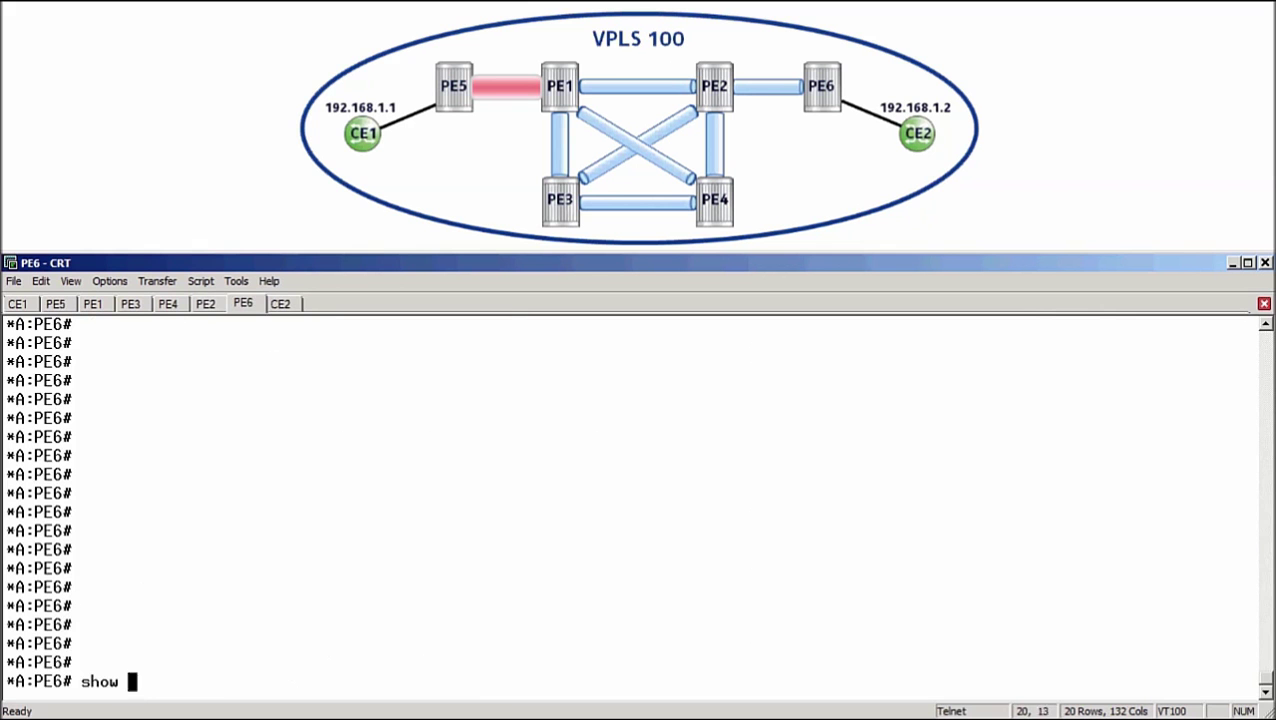
{"action": "type", "text": "service id 100 sdp"}
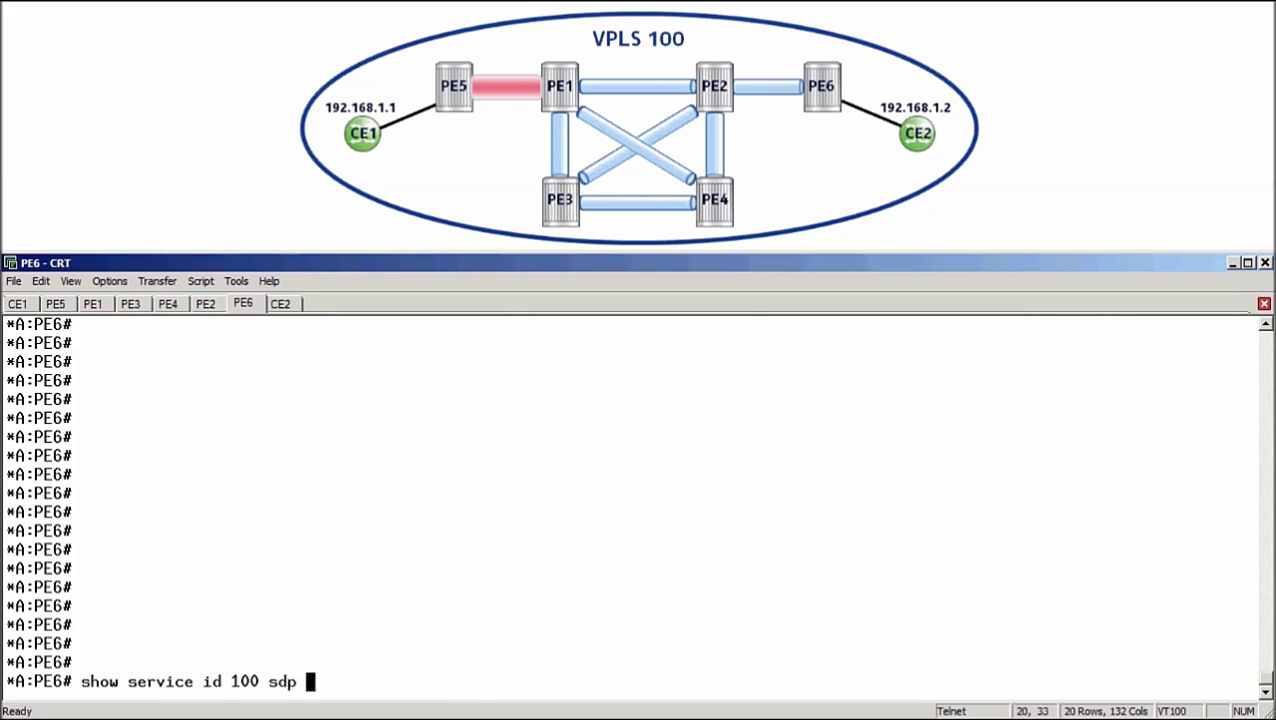
{"action": "key", "text": "Return"}
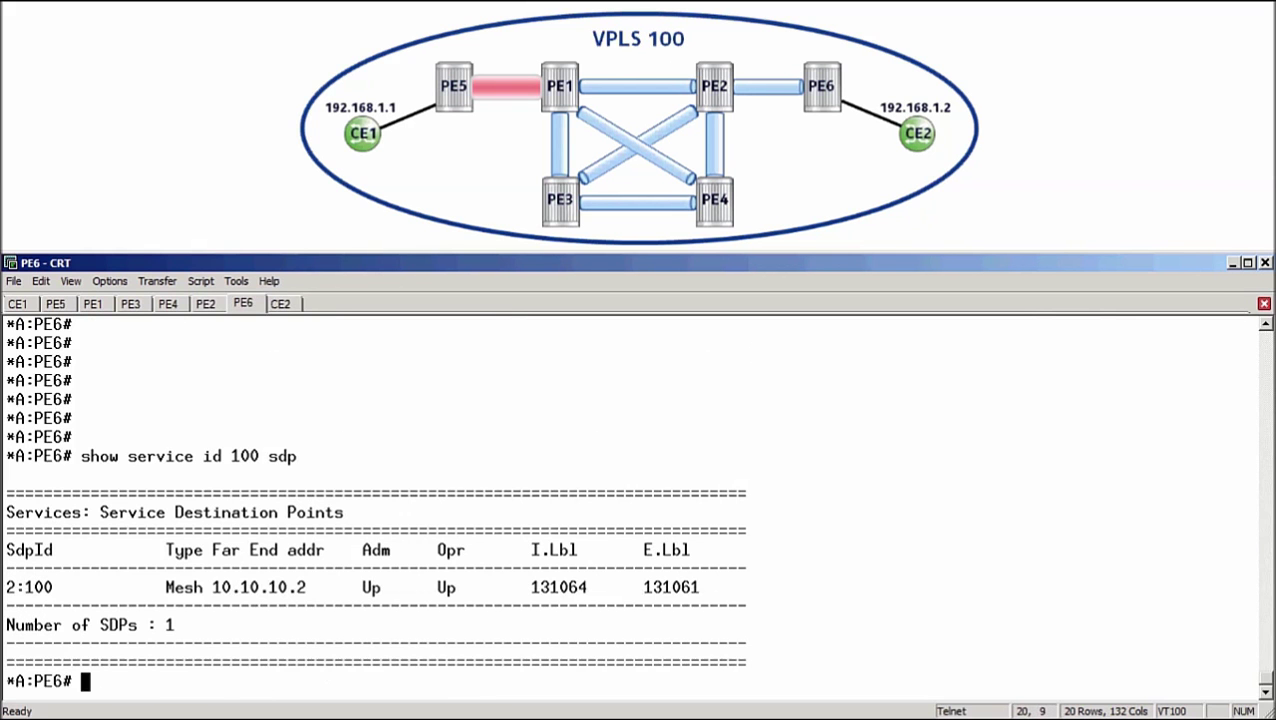
{"action": "left_click_drag", "start_coordinate": [6, 587], "coordinate": [700, 587]}
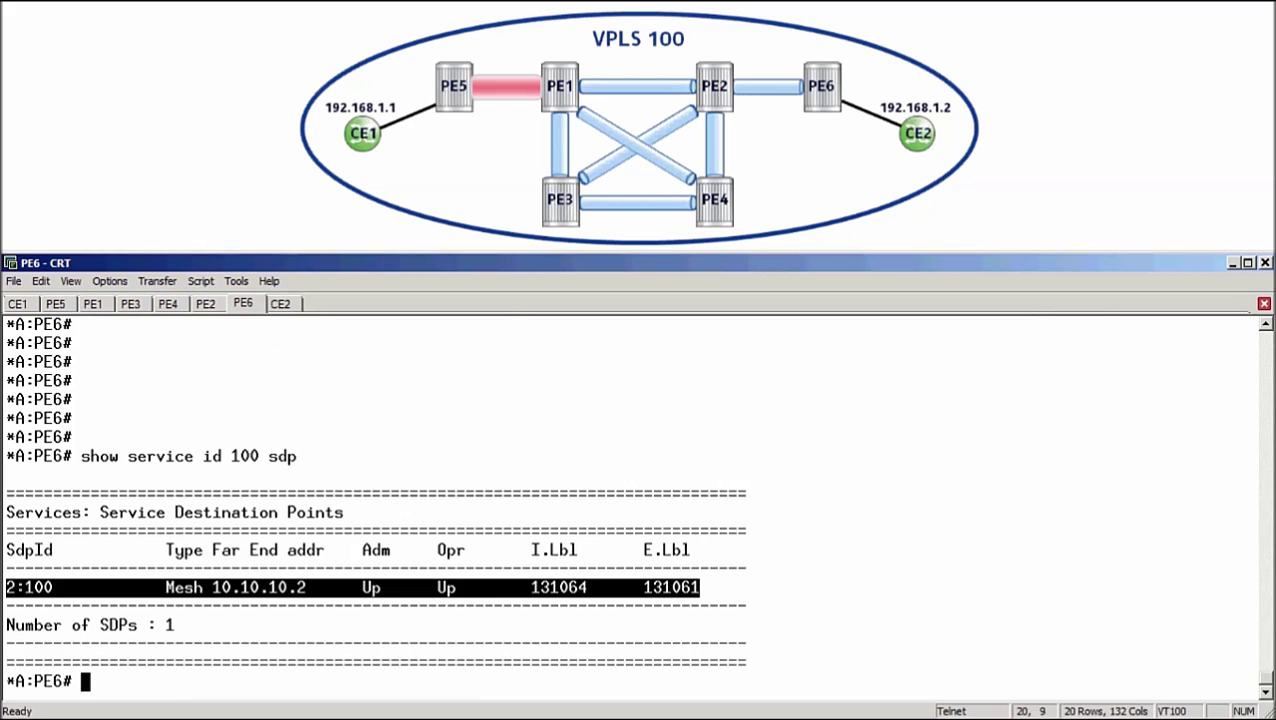
Step: In VPLS 100, shut down and remove mesh SDP 2, then create spoke SDP 2:100
{"action": "type", "text": "configure "}
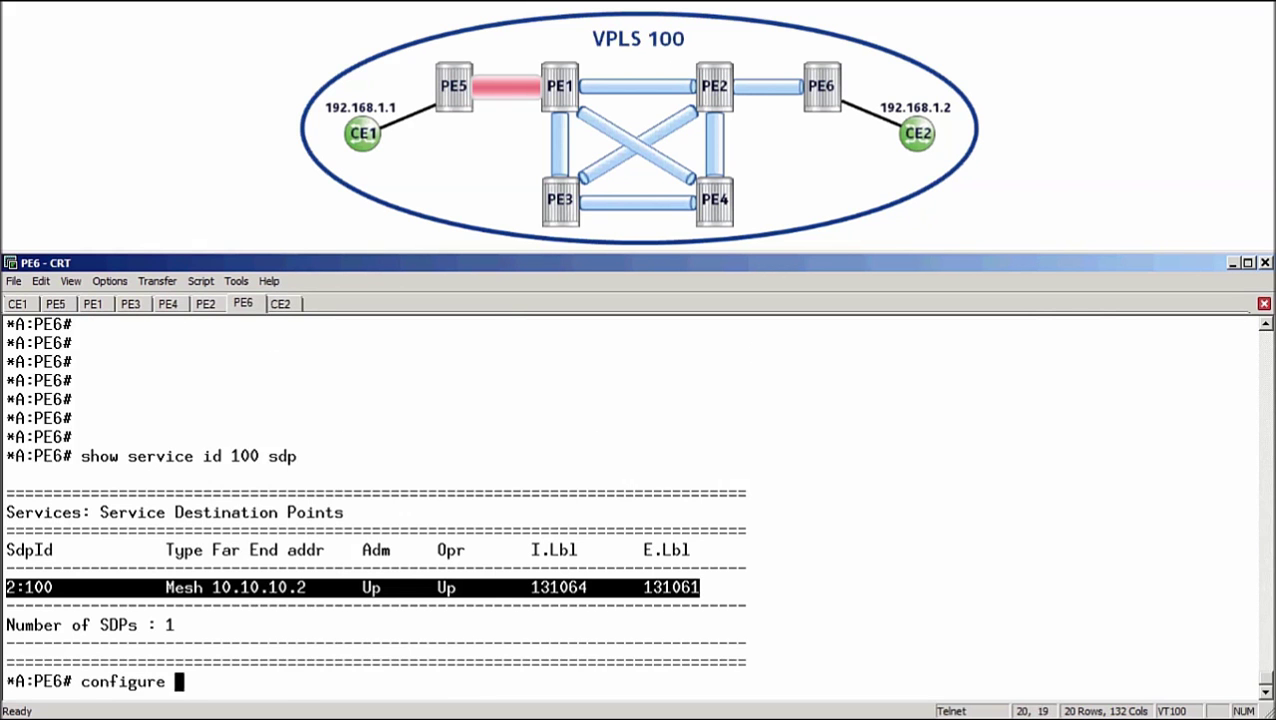
{"action": "type", "text": "service vpls "}
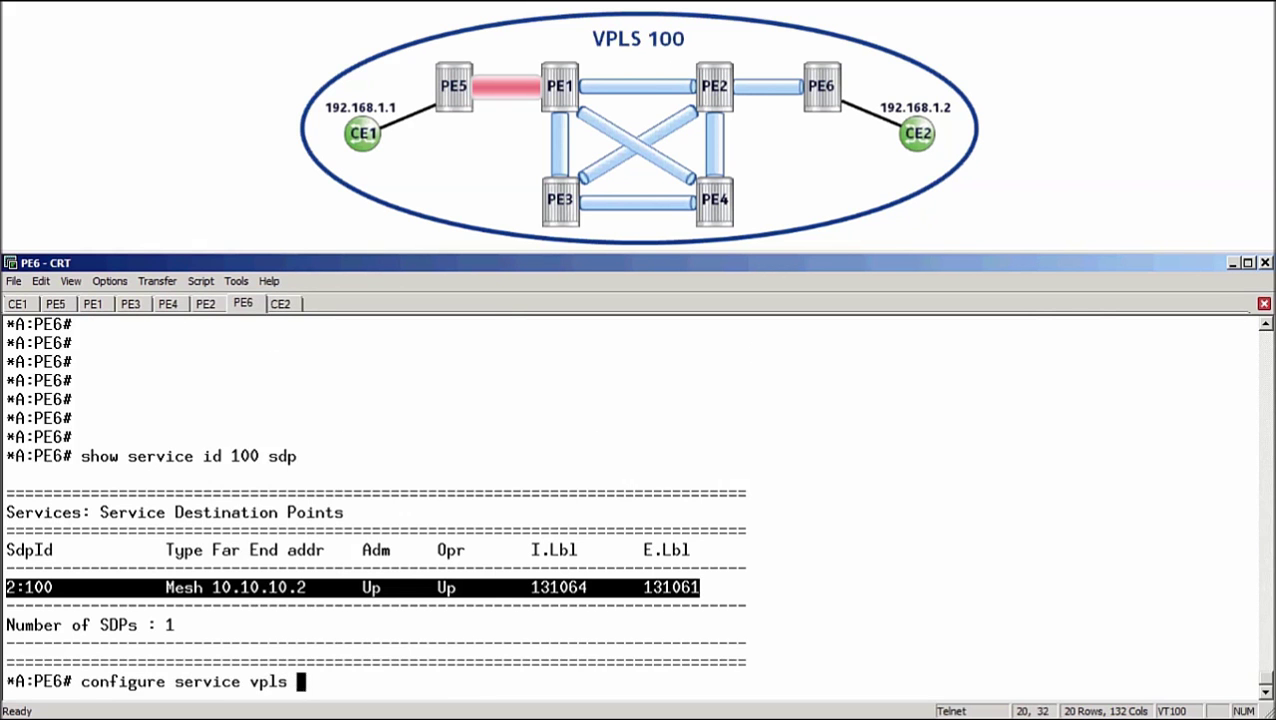
{"action": "type", "text": "100"}
{"action": "key", "text": "Return"}
{"action": "type", "text": "mesh-sdp "}
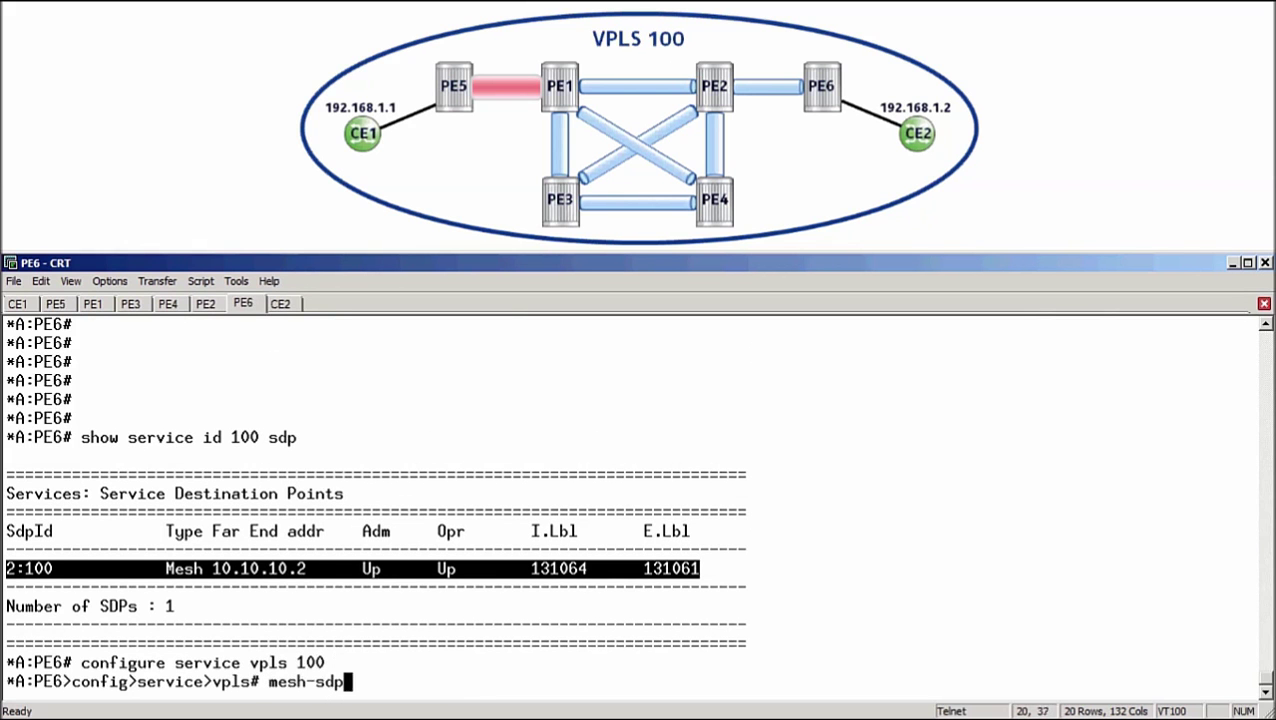
{"action": "type", "text": "2 shutdown"}
{"action": "key", "text": "Return"}
{"action": "type", "text": "n"}
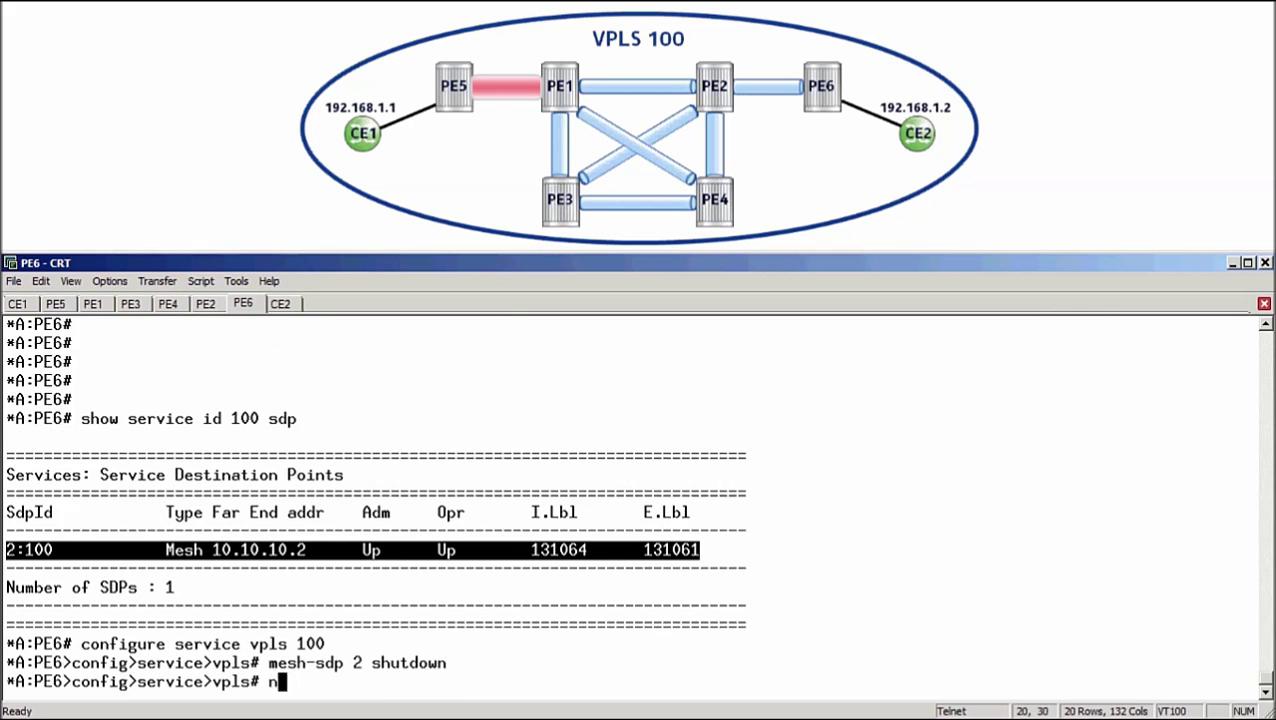
{"action": "type", "text": "o mesh-sdp 2"}
{"action": "key", "text": "Return"}
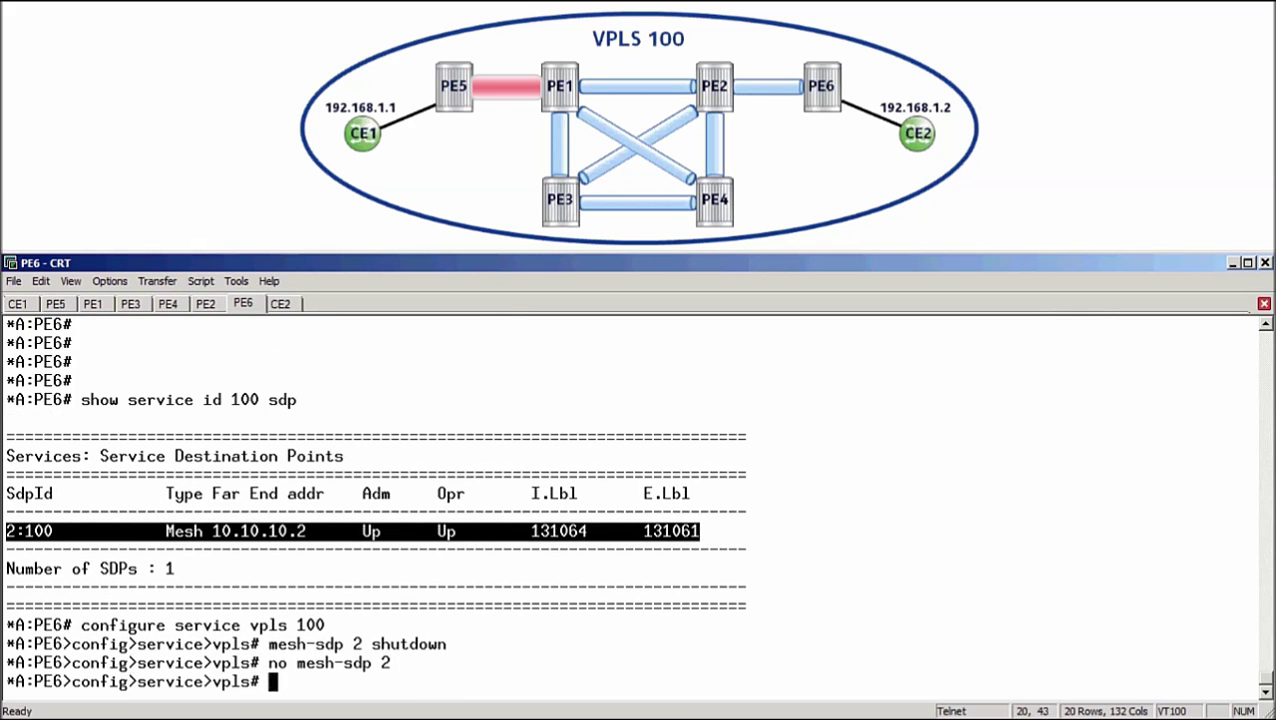
{"action": "type", "text": "spoke-sdp "}
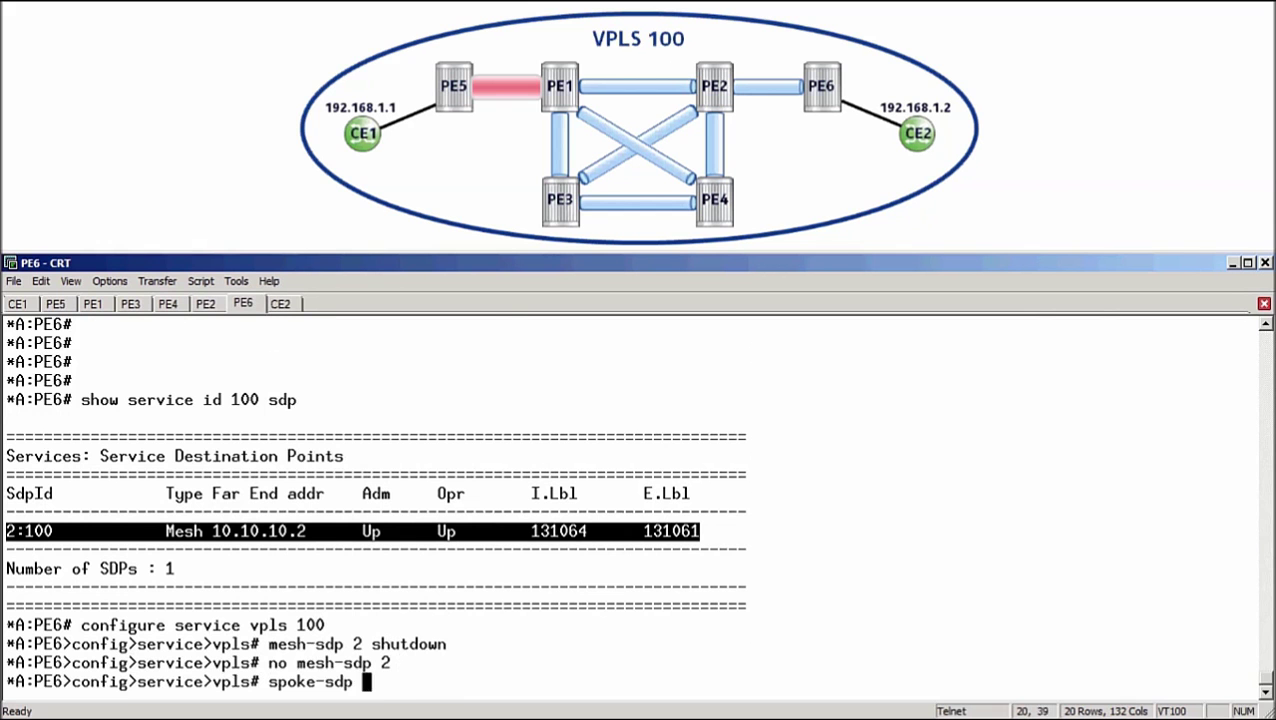
{"action": "type", "text": "2:100 create"}
{"action": "key", "text": "Return"}
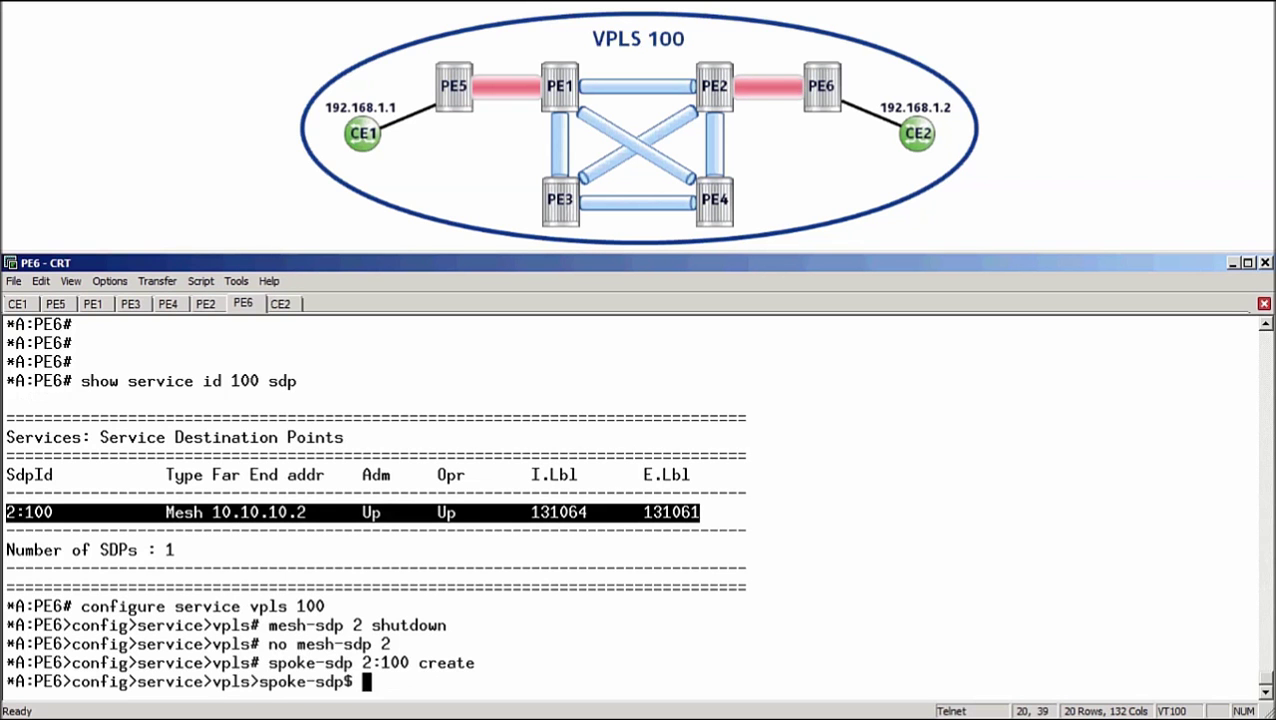
Step: Re-list service 100's SDPs to confirm 2:100 is now type Spok
{"action": "type", "text": "show service id 10"}
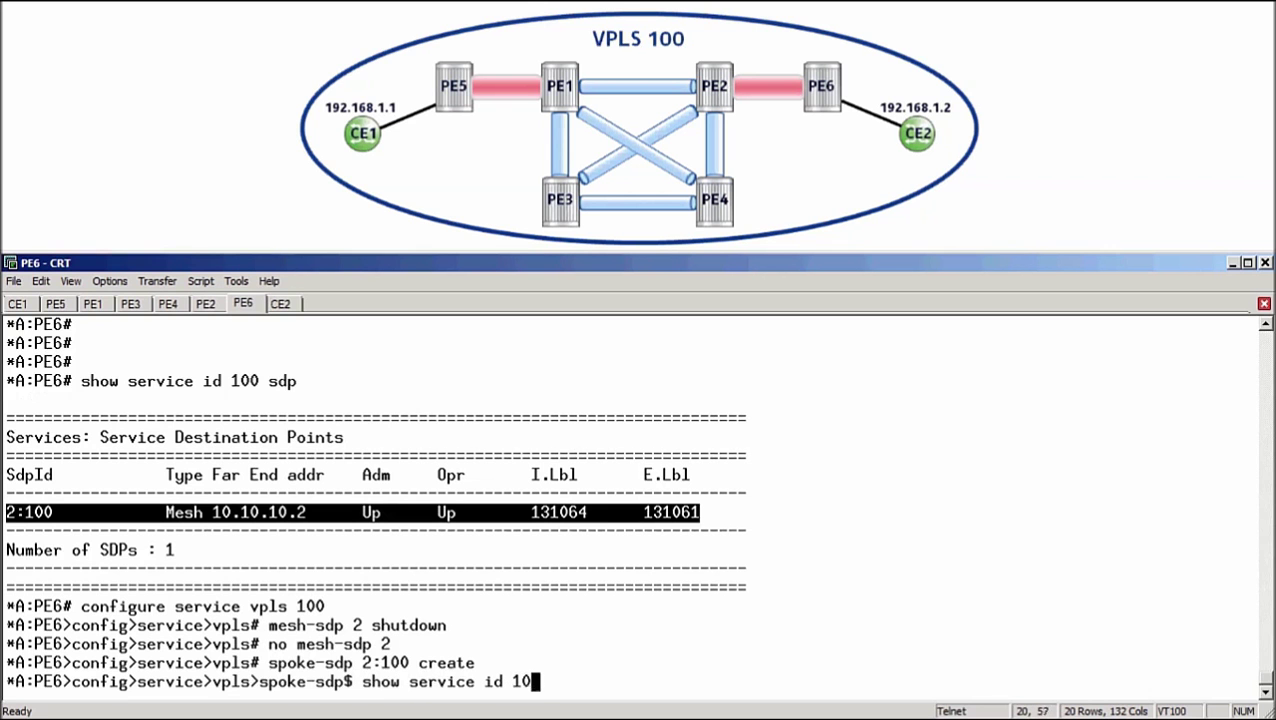
{"action": "type", "text": "0 sdp"}
{"action": "key", "text": "Return"}
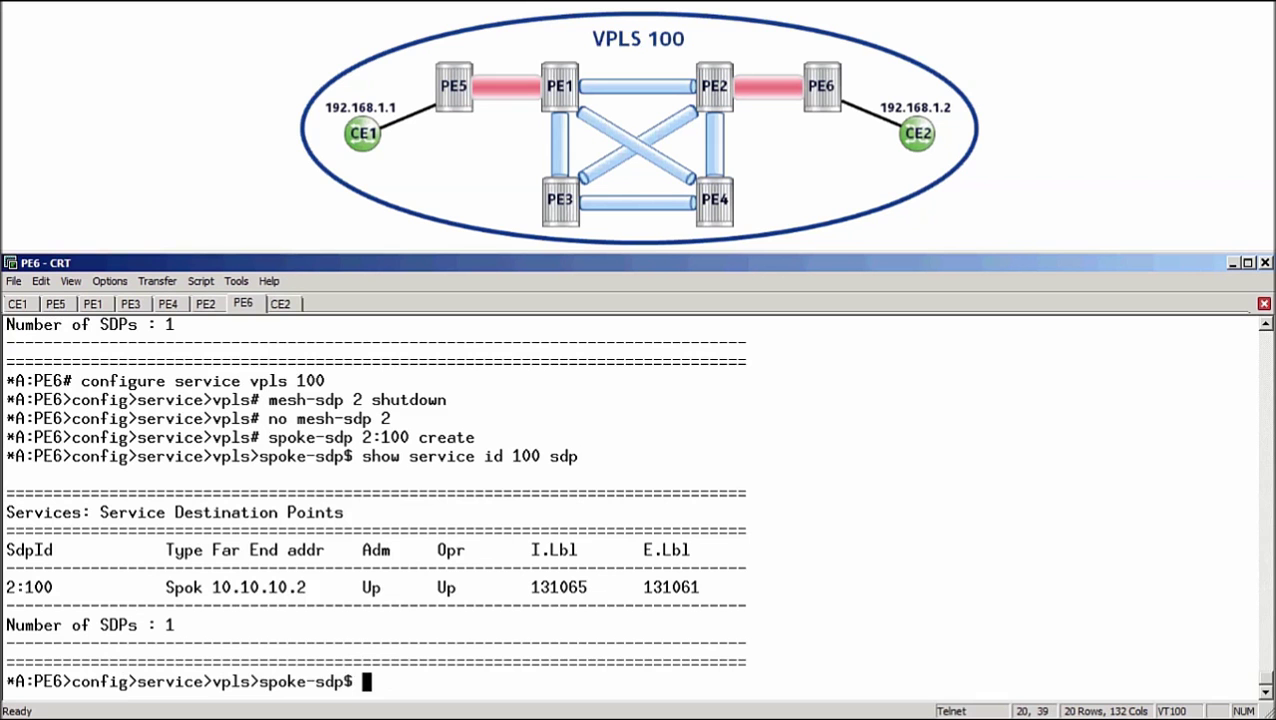
{"action": "left_click_drag", "start_coordinate": [6, 587], "coordinate": [700, 587]}
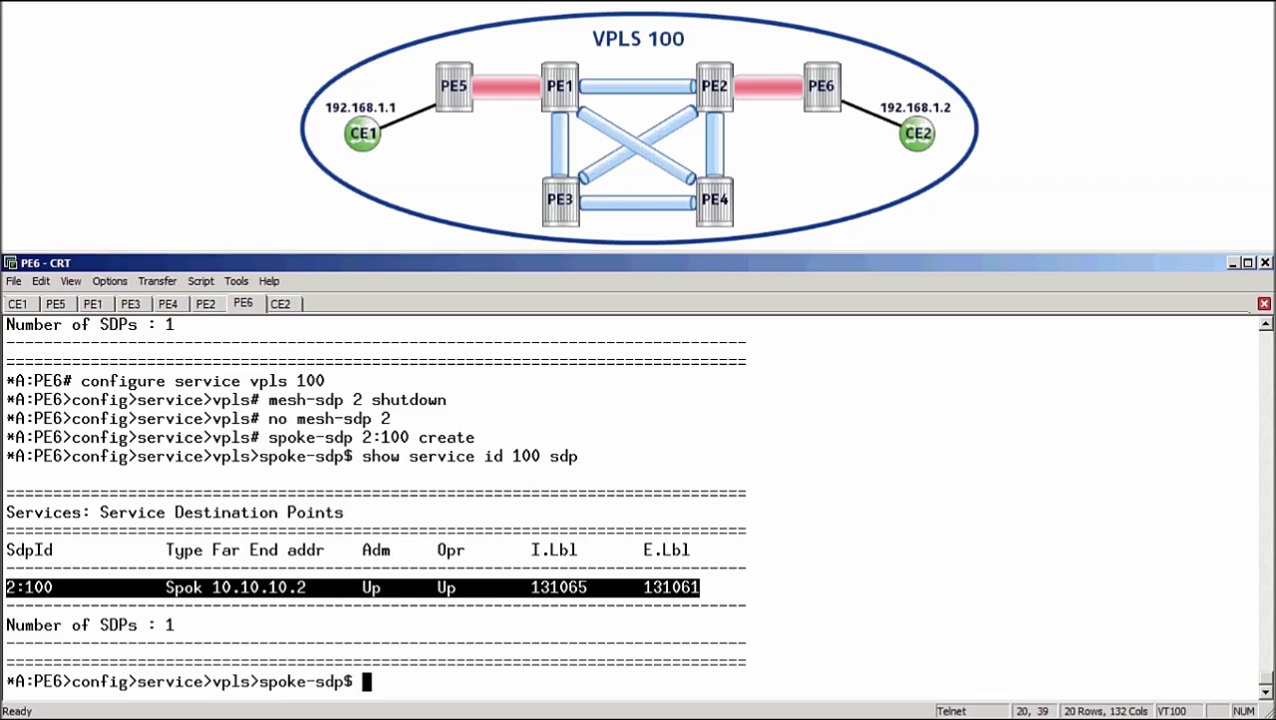
Step: Rerun CE1's ping to 192.168.1.2, getting 5 of 5 replies, then return to PE2
{"action": "key", "text": "alt+1"}
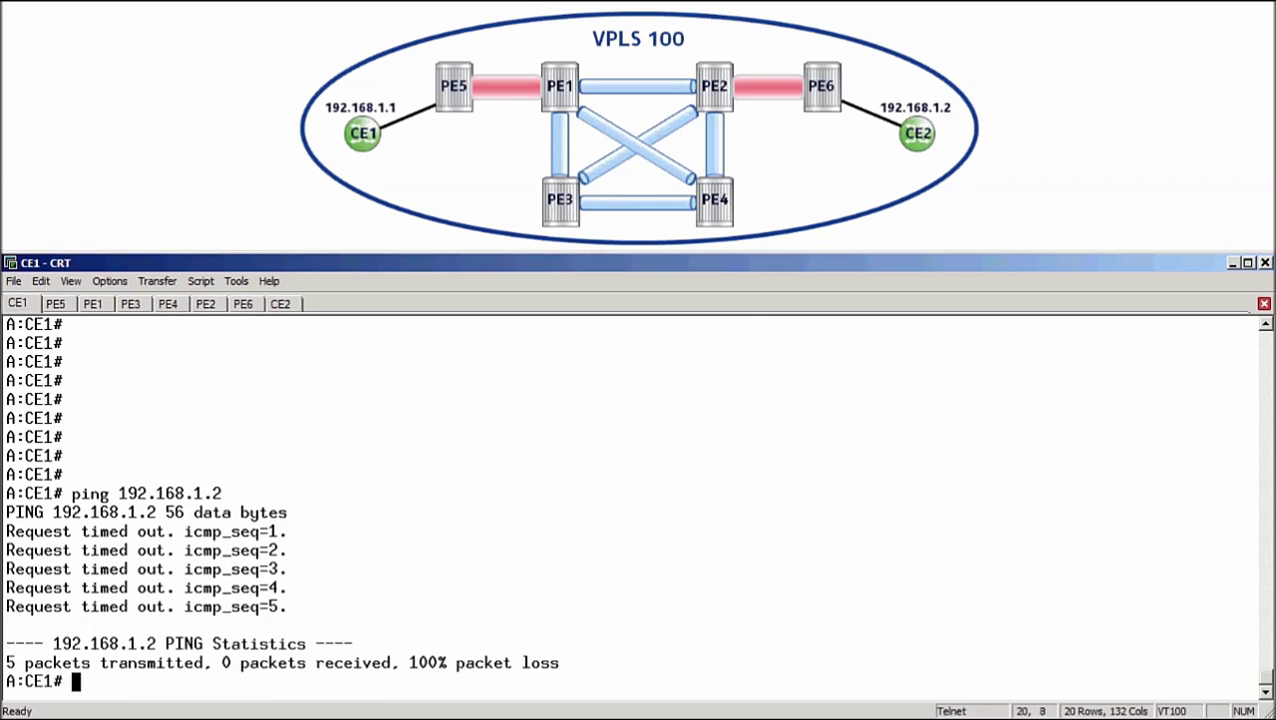
{"action": "key", "text": "Up"}
{"action": "key", "text": "Return"}
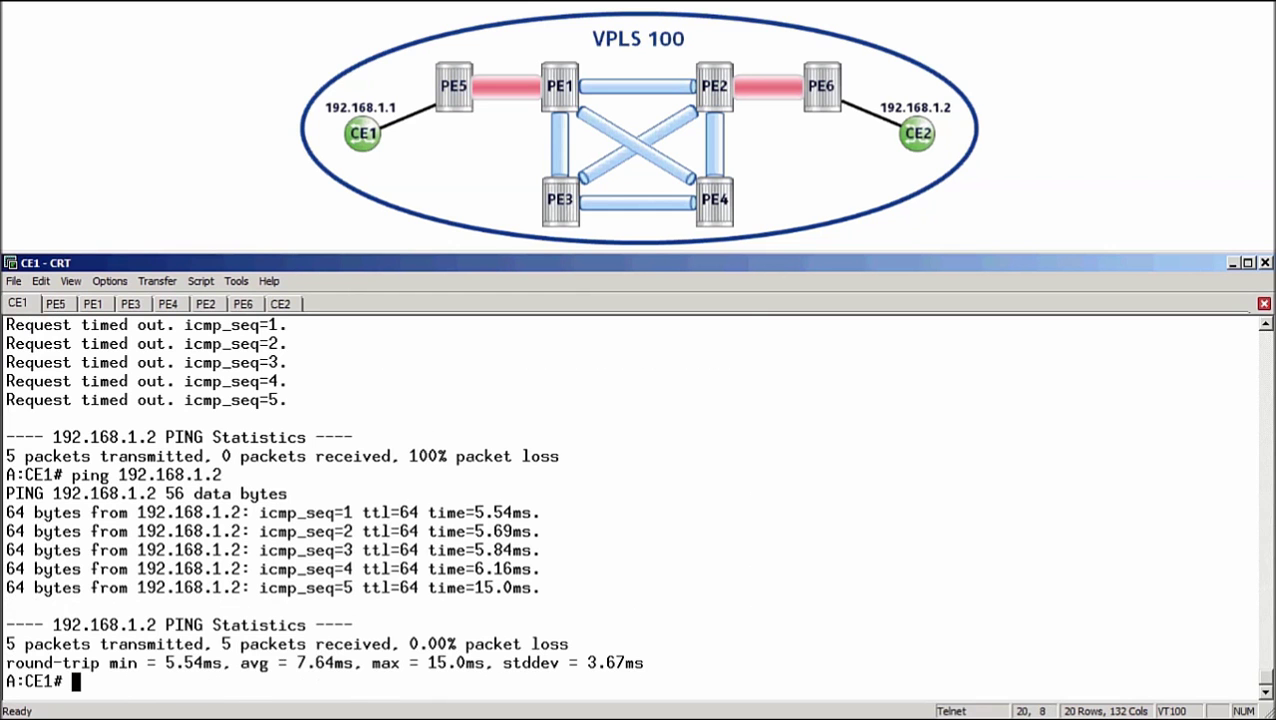
{"action": "key", "text": "alt+6"}
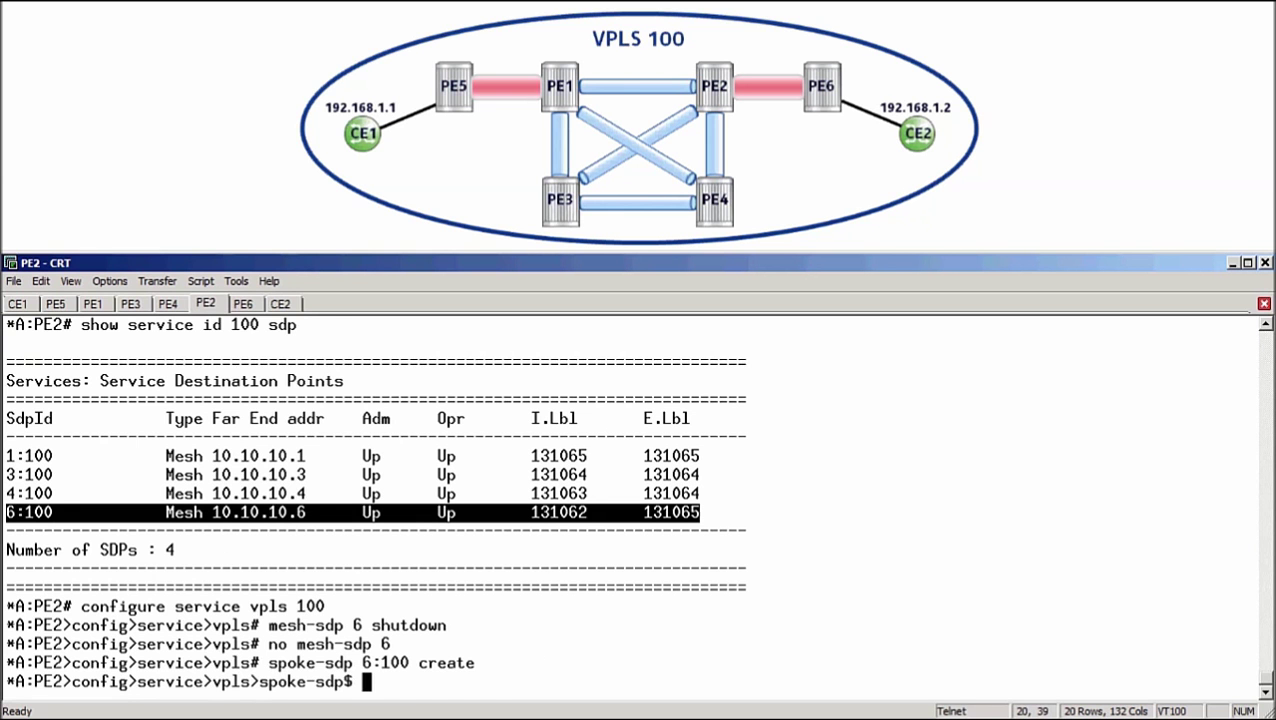
Step: Run 'show service id 100 fdb detail' on PE2 and PE6, each showing two learned MACs
{"action": "type", "text": "show service id"}
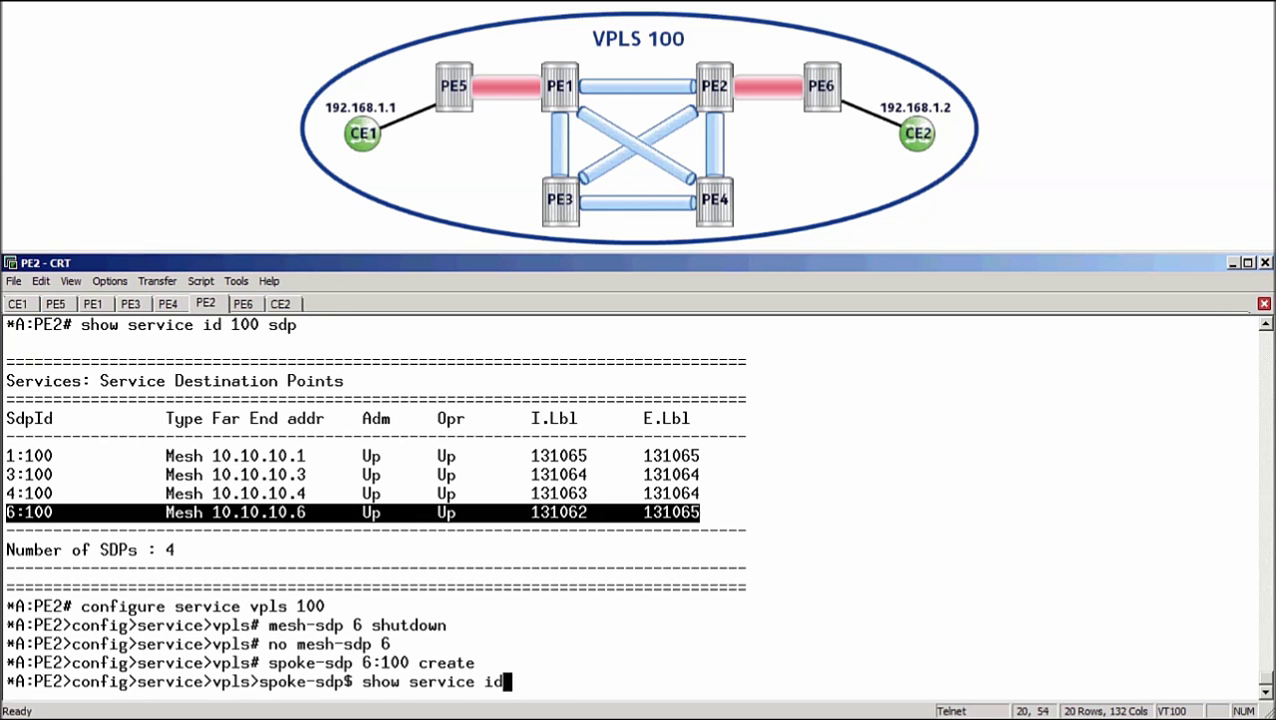
{"action": "type", "text": " 100 fdb"}
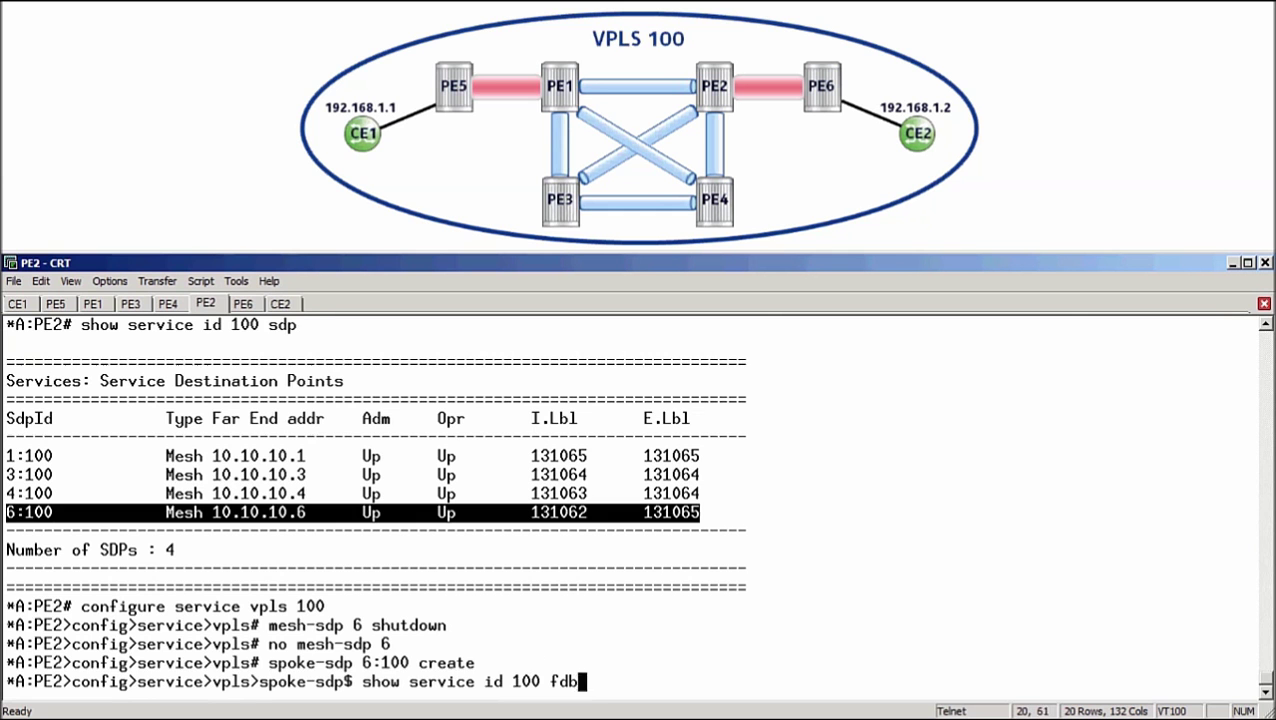
{"action": "type", "text": " detail"}
{"action": "key", "text": "Return"}
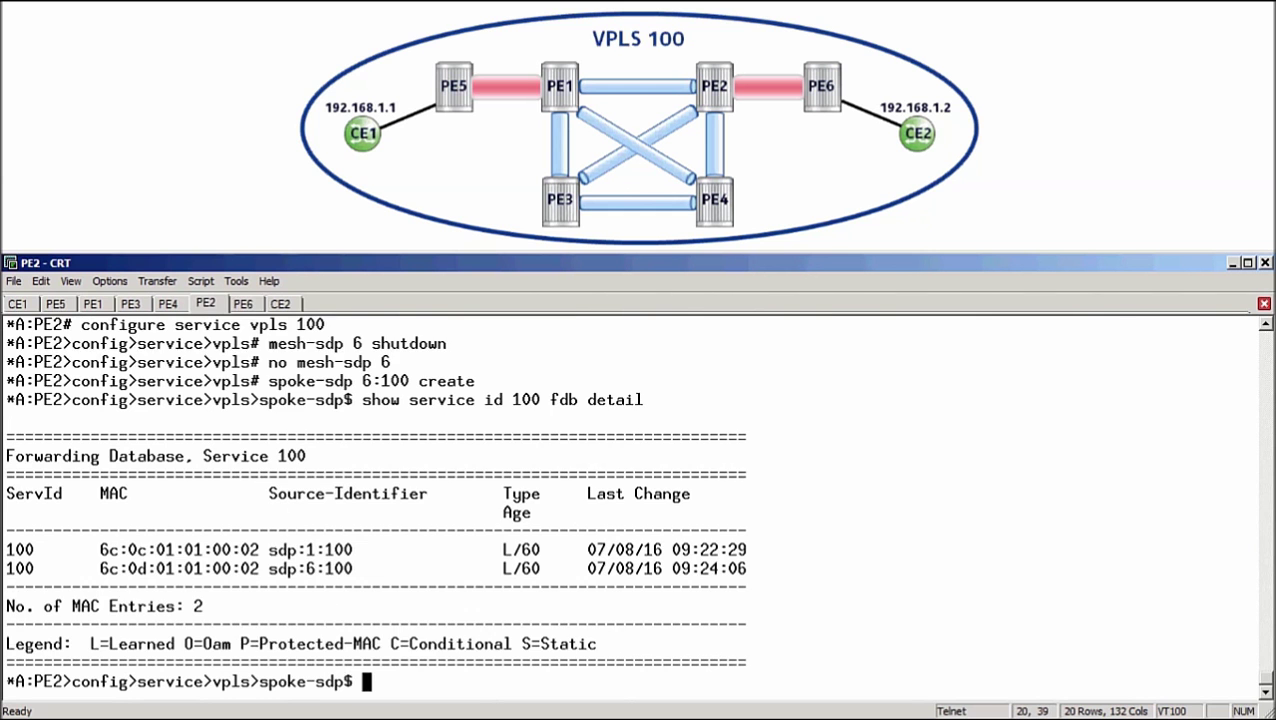
{"action": "key", "text": "ctrl+Tab"}
{"action": "type", "text": "show se"}
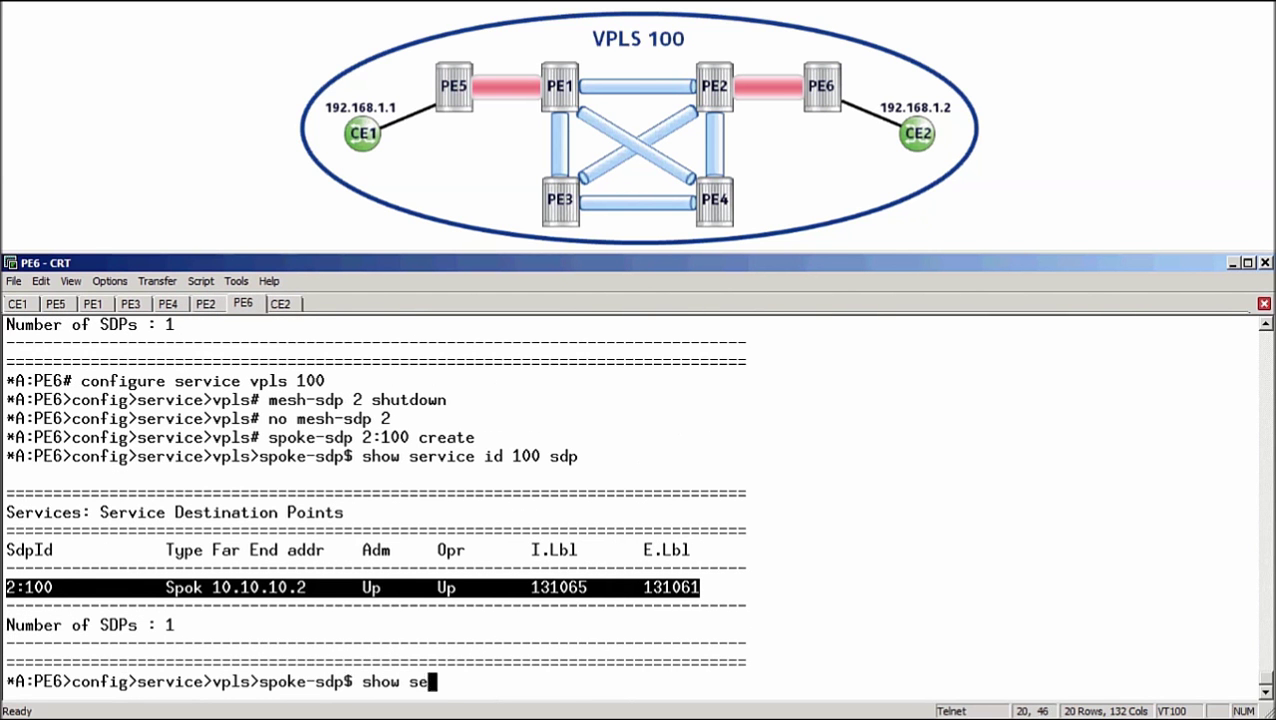
{"action": "type", "text": "rvice id 100 "}
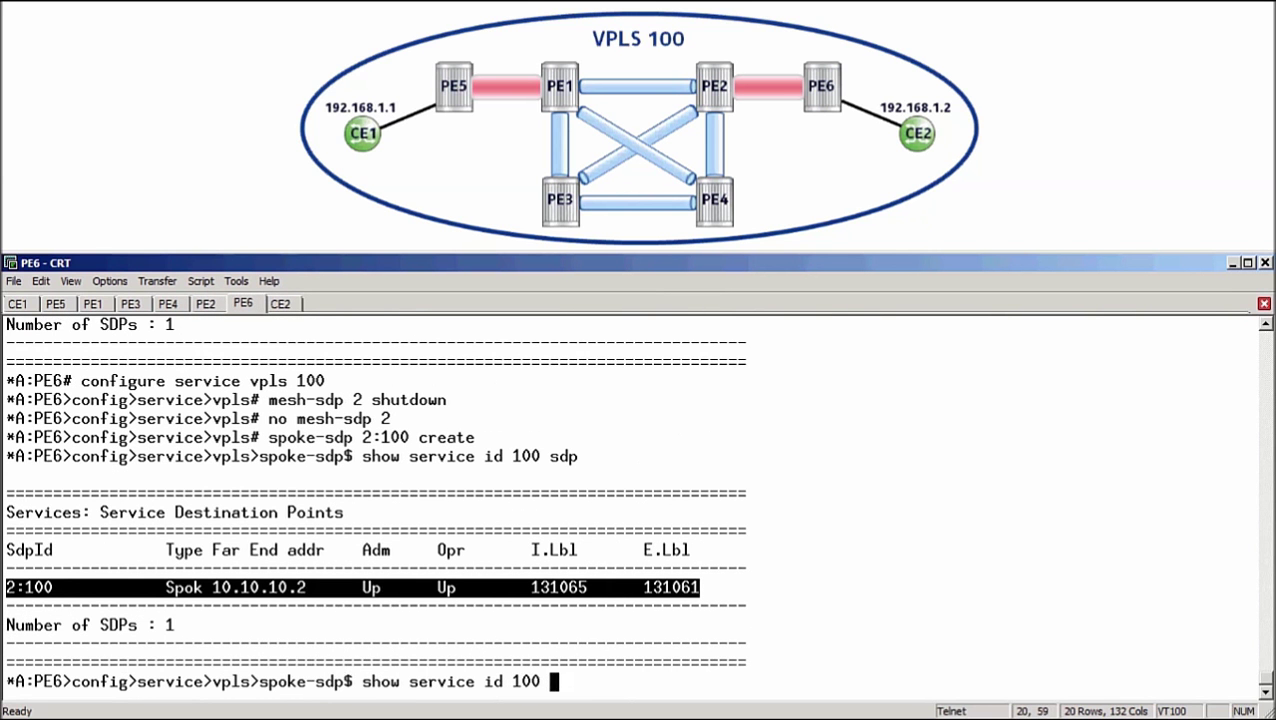
{"action": "type", "text": "fdb detail"}
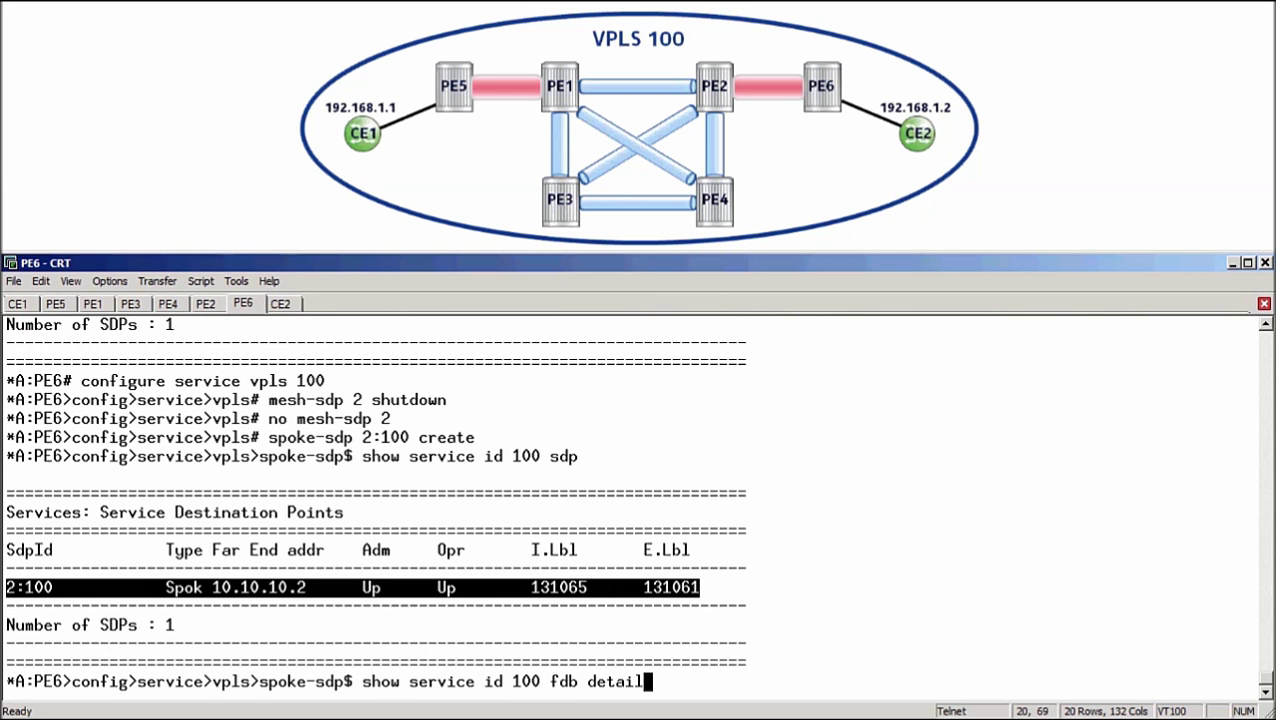
{"action": "key", "text": "Return"}
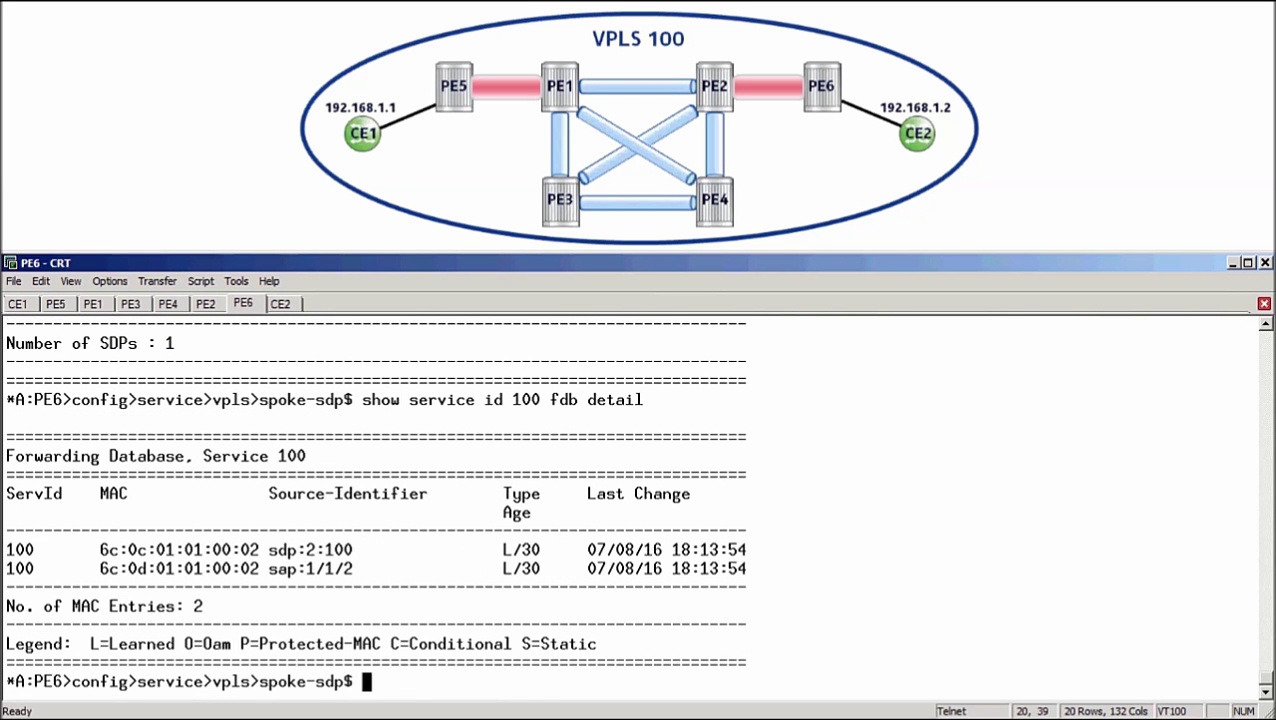